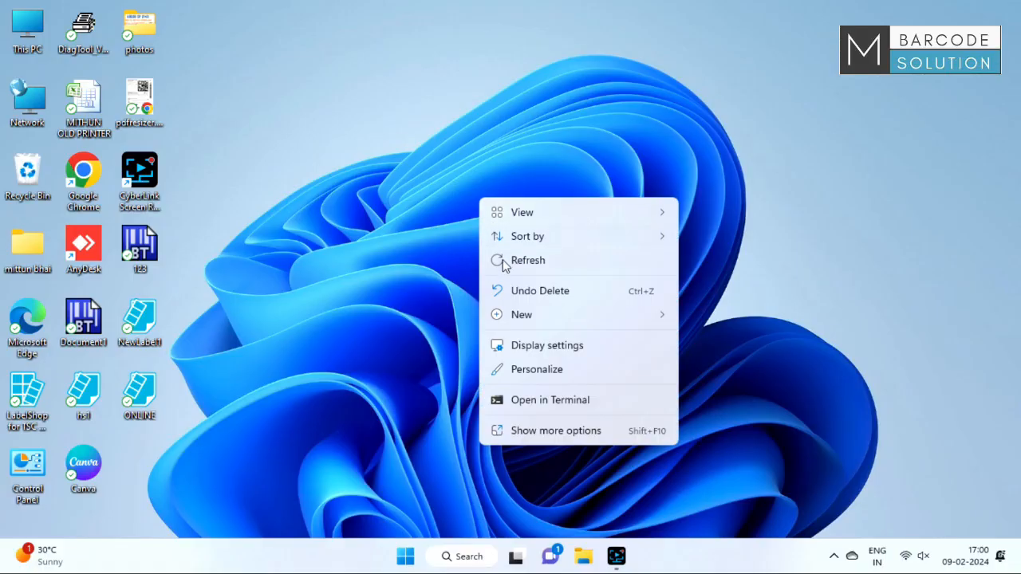
{"action": "left_click", "coordinate": [505, 261]}
{"action": "right_click", "coordinate": [471, 200]}
{"action": "left_click", "coordinate": [501, 260]}
{"action": "right_click", "coordinate": [468, 198]}
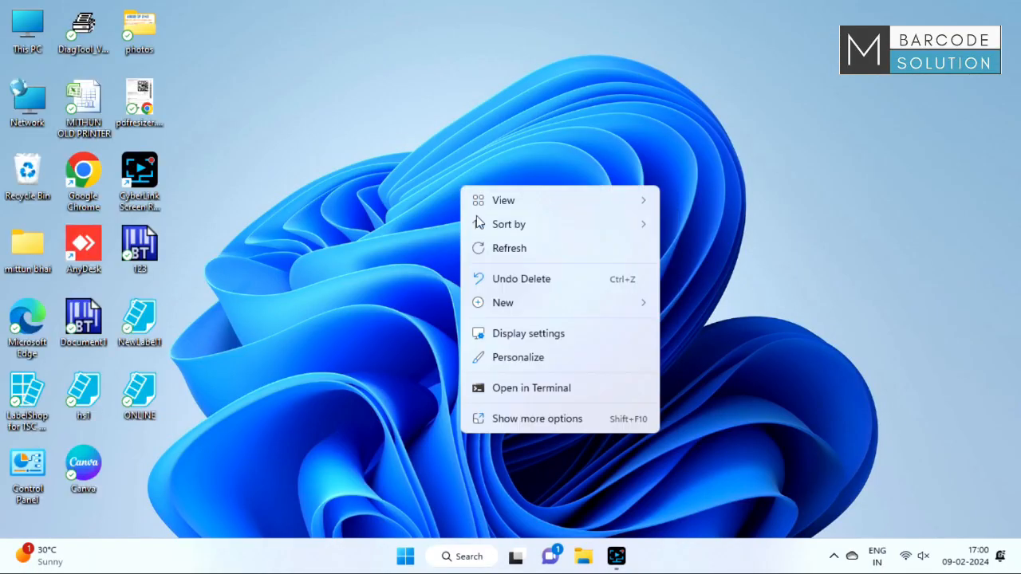
{"action": "left_click", "coordinate": [471, 245]}
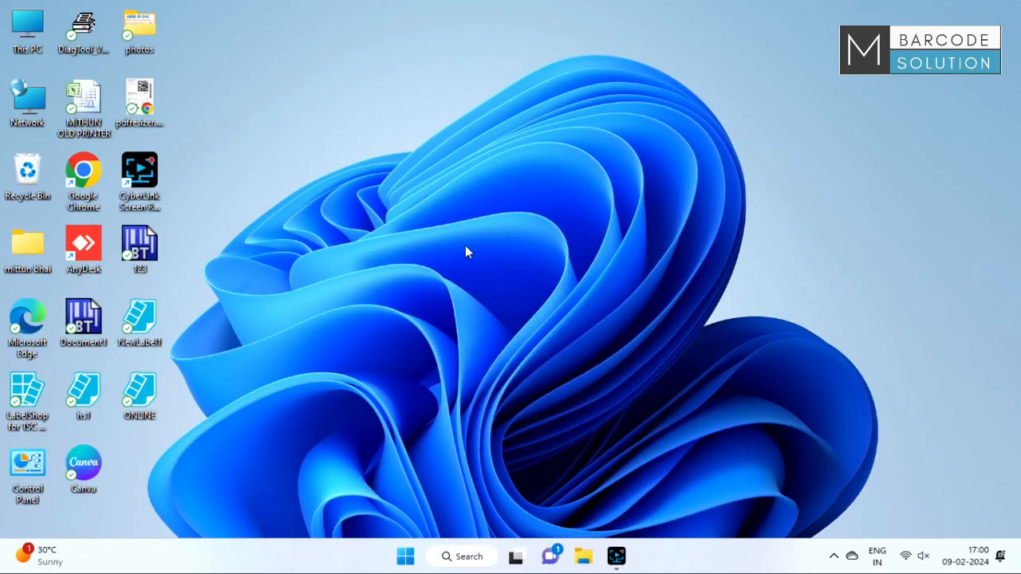
{"action": "right_click", "coordinate": [249, 215]}
{"action": "left_click", "coordinate": [269, 261]}
- Open Google Chrome with the All Barcode Solution profile and search Google for "tvs e rp3230 printer driver"
{"action": "double_click", "coordinate": [93, 186]}
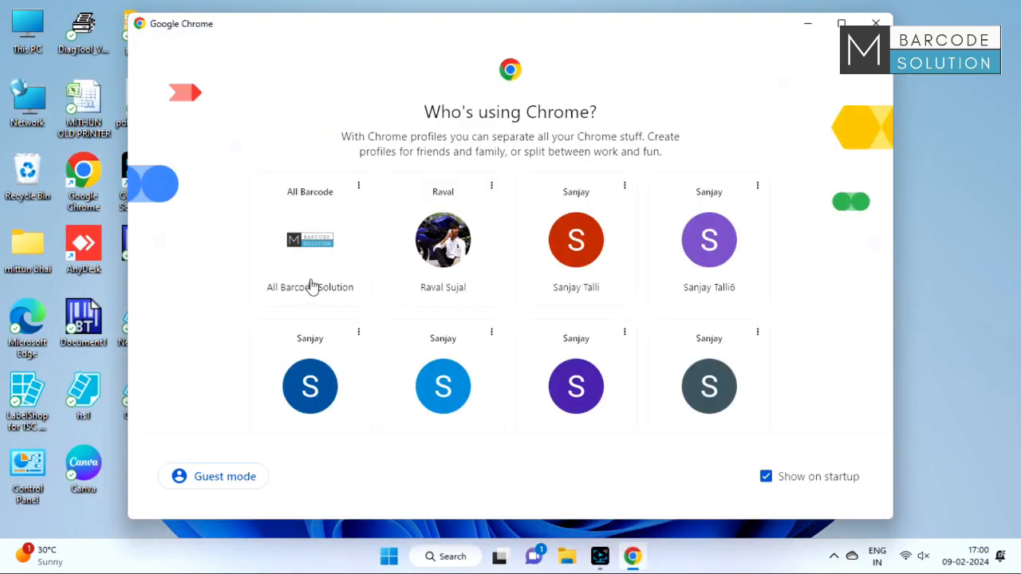
{"action": "left_click", "coordinate": [312, 286]}
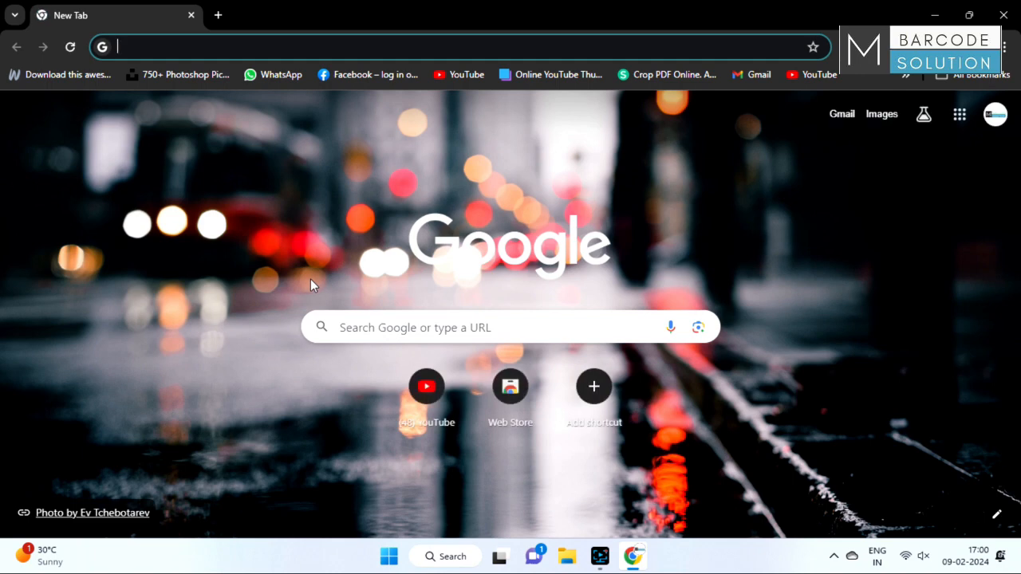
{"action": "left_click", "coordinate": [361, 323]}
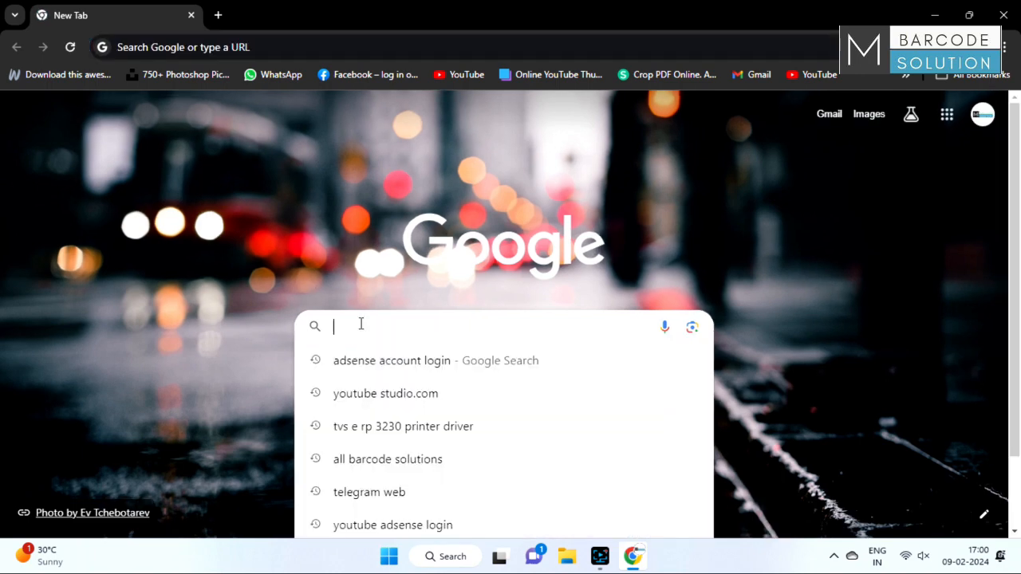
{"action": "type", "text": "tvs "}
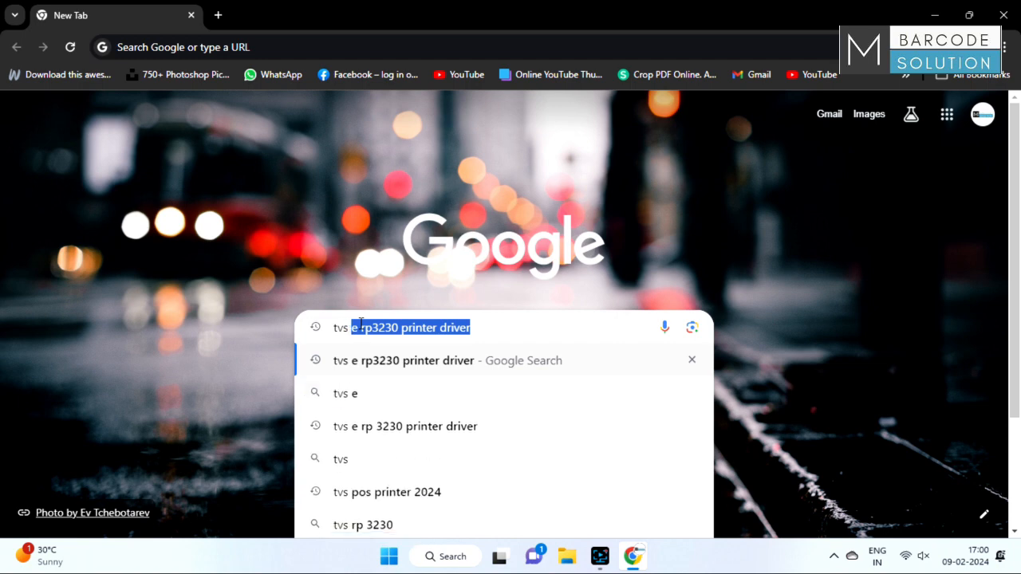
{"action": "type", "text": "e"}
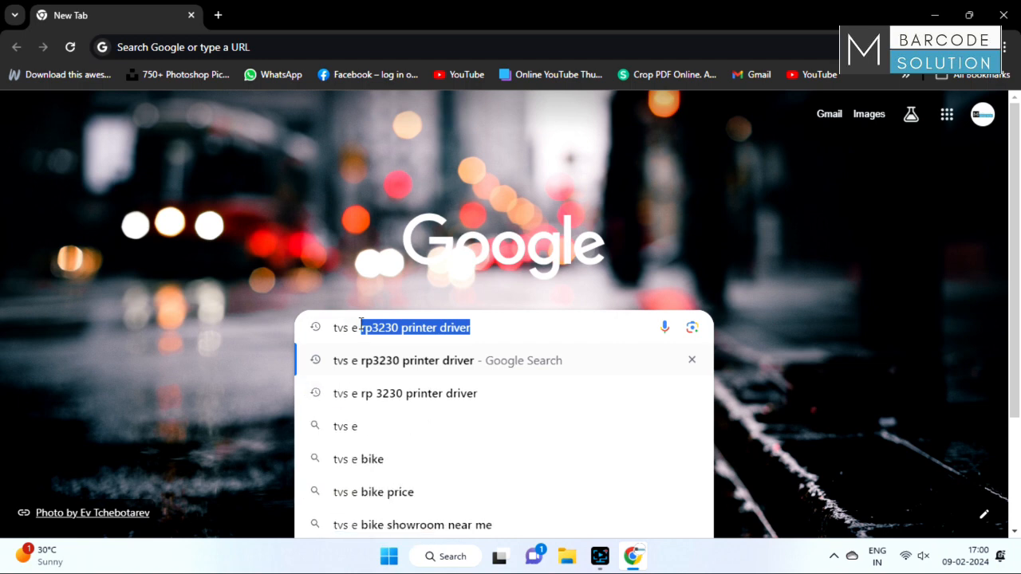
{"action": "left_click", "coordinate": [381, 367]}
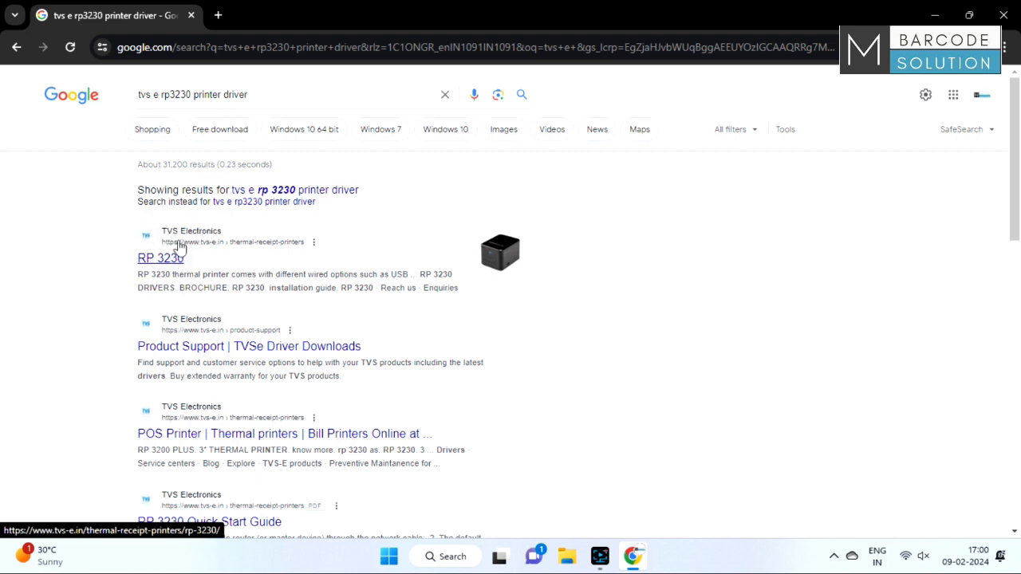
- Open the TVS Electronics RP 3230 product page from the results and download the RP 3230 drivers
{"action": "left_click", "coordinate": [166, 263]}
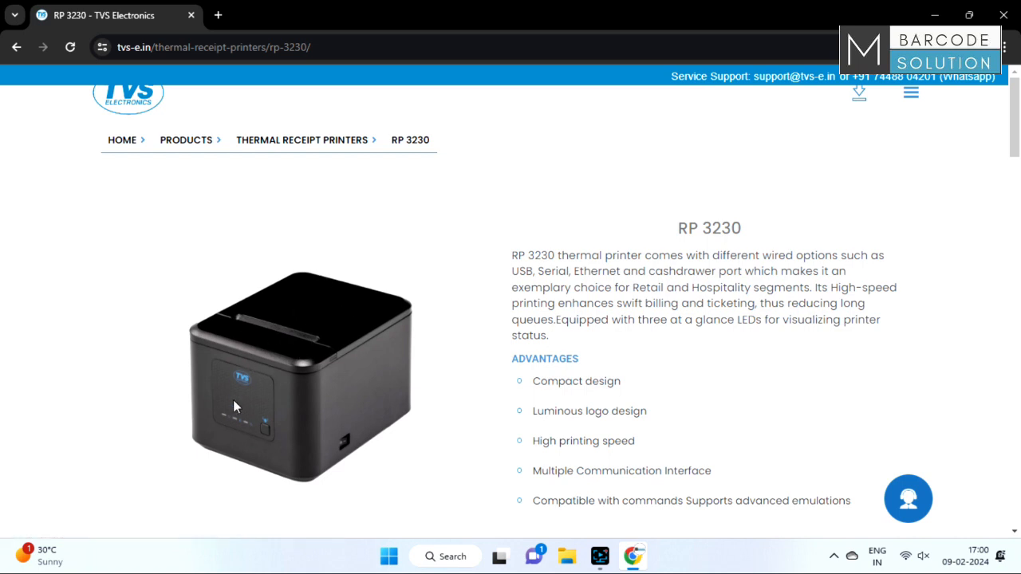
{"action": "scroll", "coordinate": [329, 331], "scroll_direction": "down", "scroll_amount": 2}
{"action": "scroll", "coordinate": [333, 333], "scroll_direction": "up", "scroll_amount": 2}
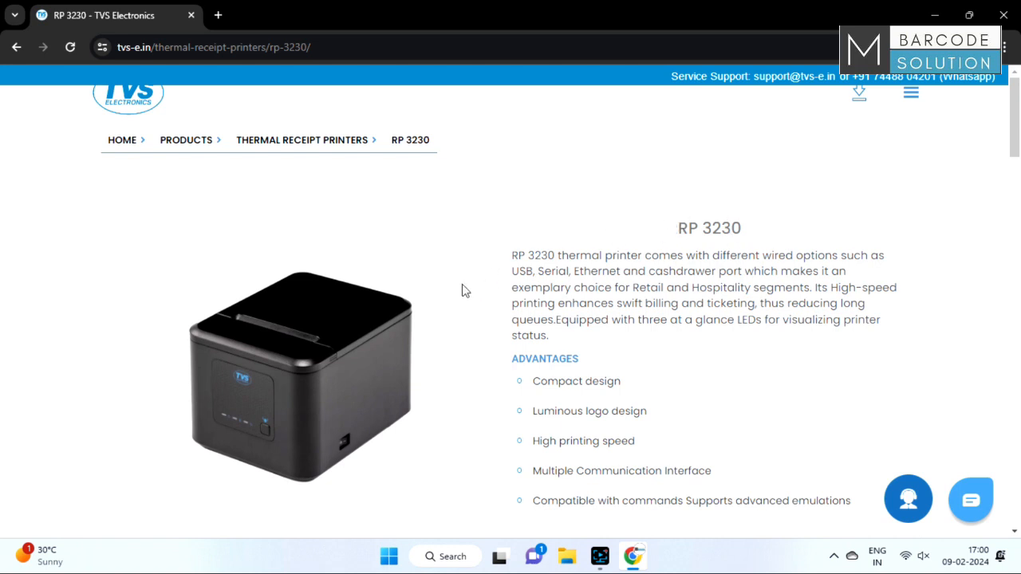
{"action": "scroll", "coordinate": [465, 291], "scroll_direction": "down", "scroll_amount": 3}
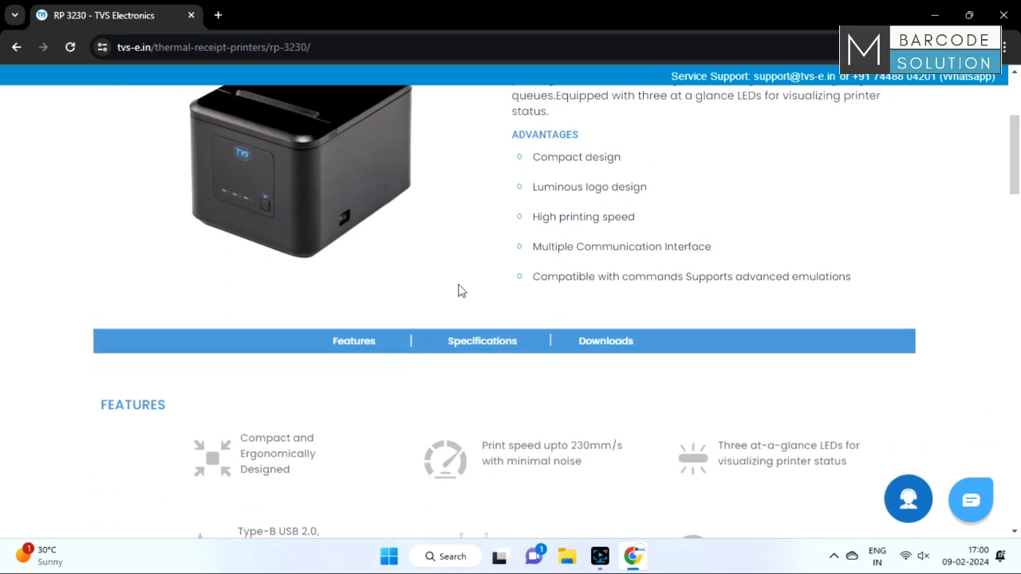
{"action": "scroll", "coordinate": [460, 260], "scroll_direction": "down", "scroll_amount": 6}
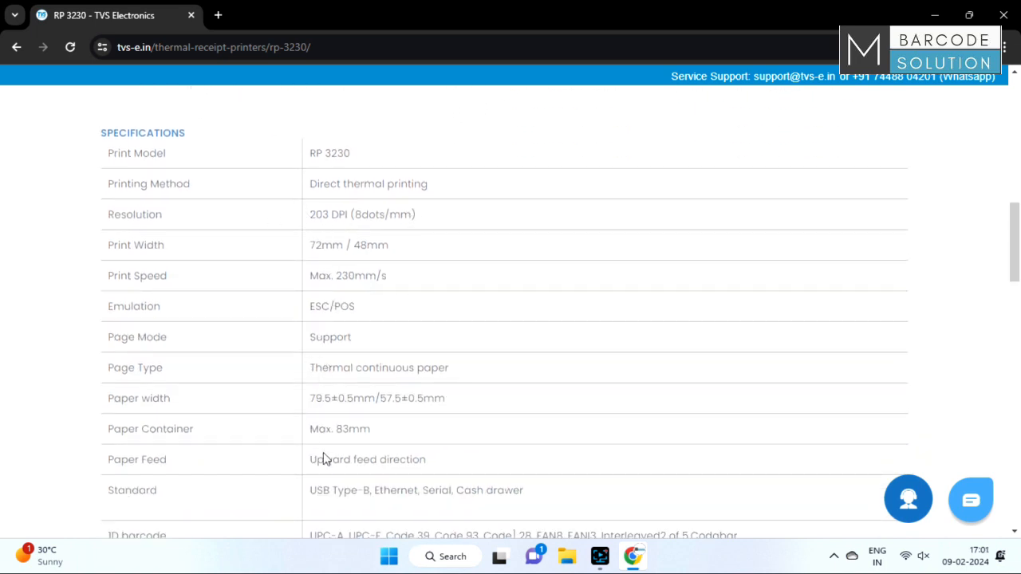
{"action": "scroll", "coordinate": [323, 458], "scroll_direction": "down", "scroll_amount": 8}
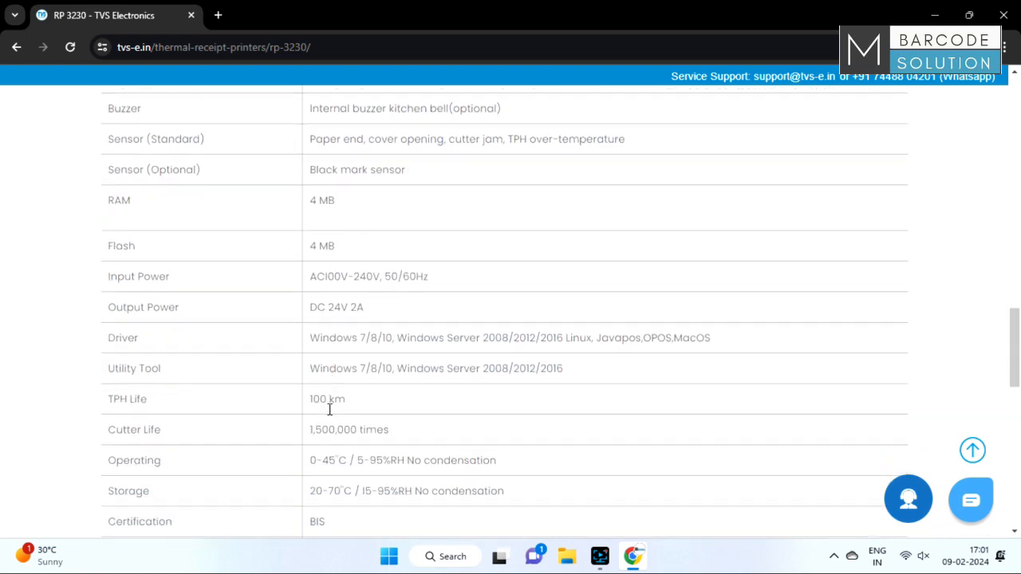
{"action": "scroll", "coordinate": [328, 415], "scroll_direction": "down", "scroll_amount": 6}
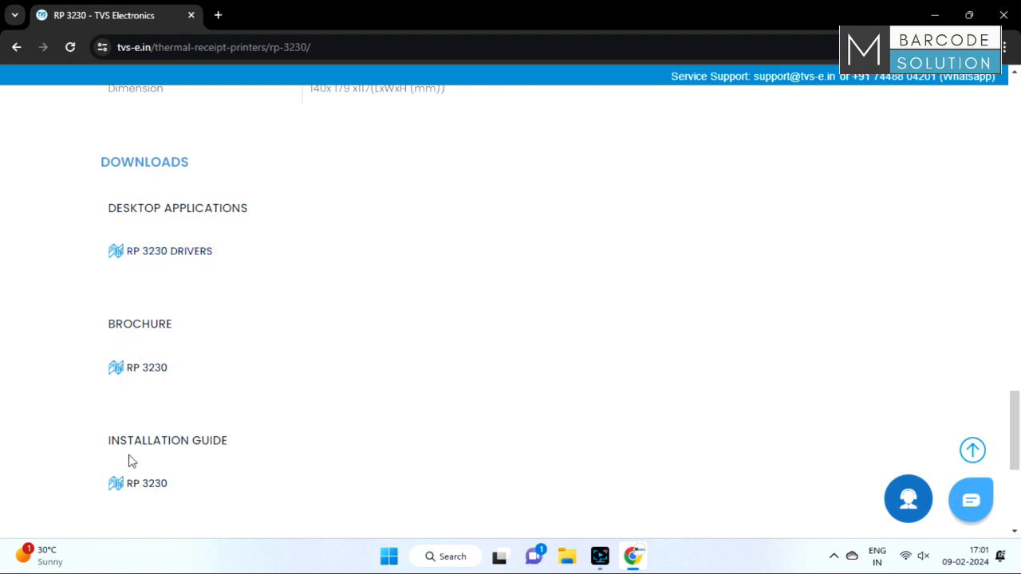
{"action": "left_click", "coordinate": [176, 256]}
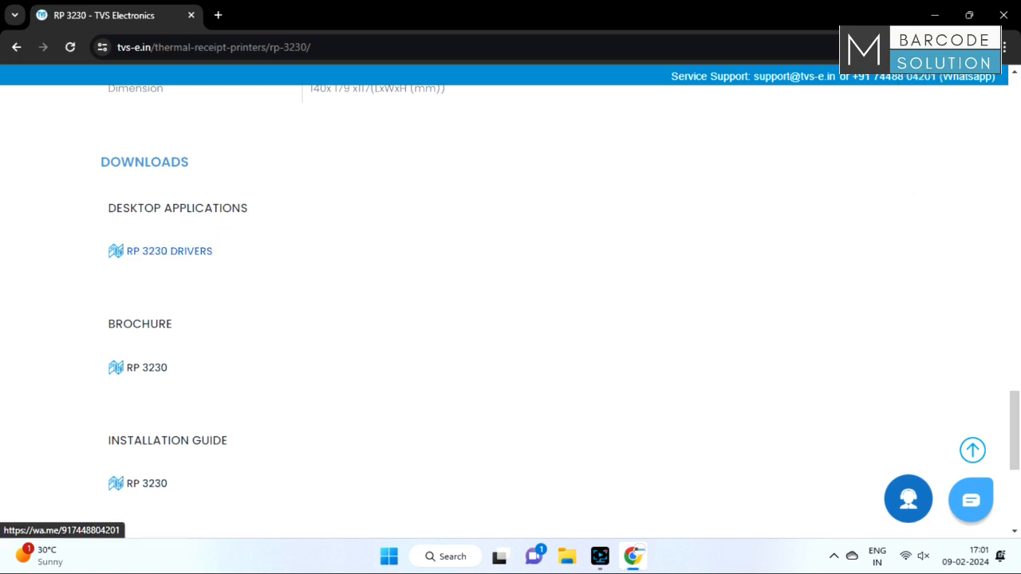
- Show the downloaded RP 3230 drivers archive in its folder and open the drivers folder inside it
{"action": "left_click", "coordinate": [925, 47]}
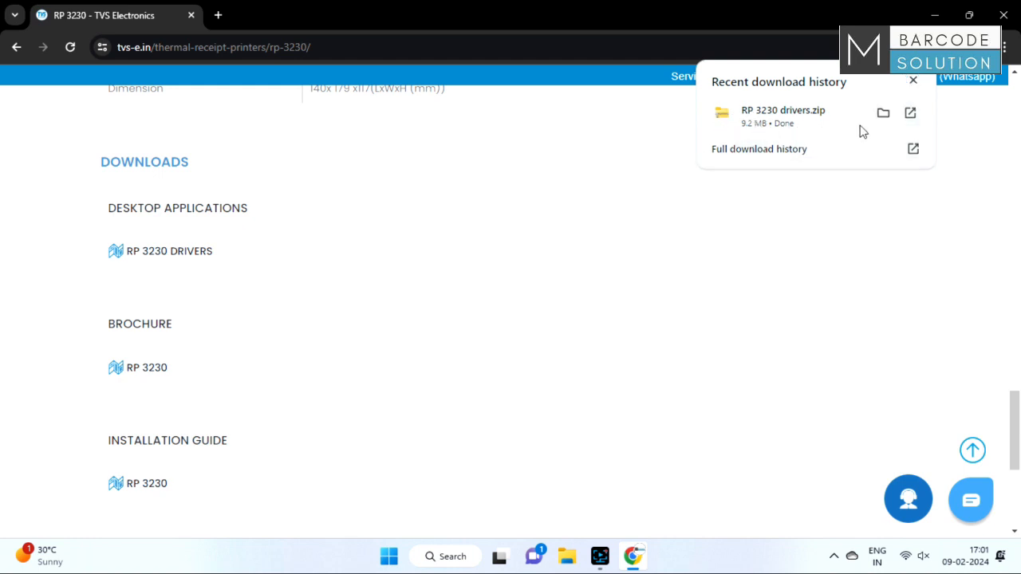
{"action": "left_click", "coordinate": [883, 115]}
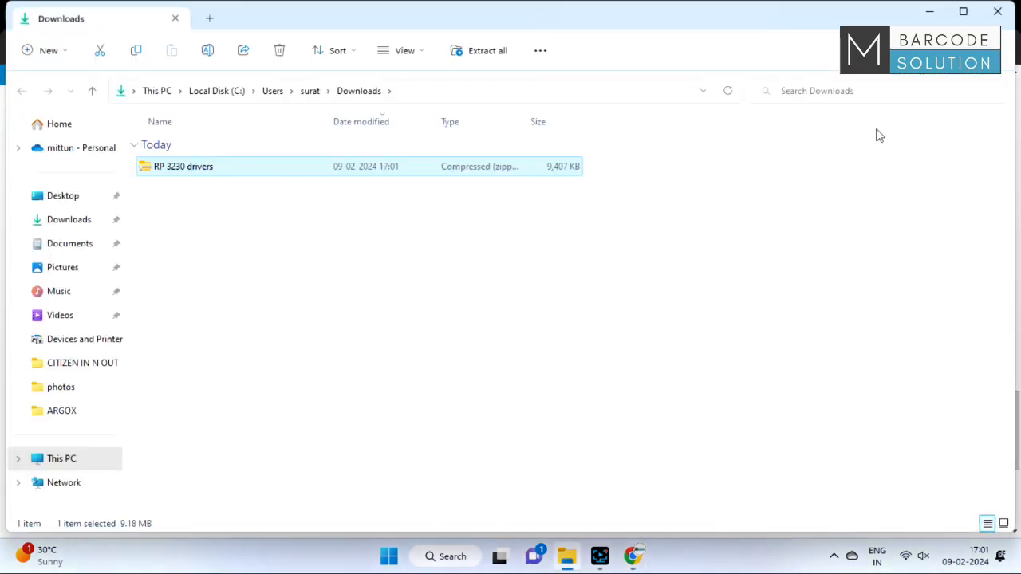
{"action": "double_click", "coordinate": [233, 174]}
{"action": "double_click", "coordinate": [183, 155]}
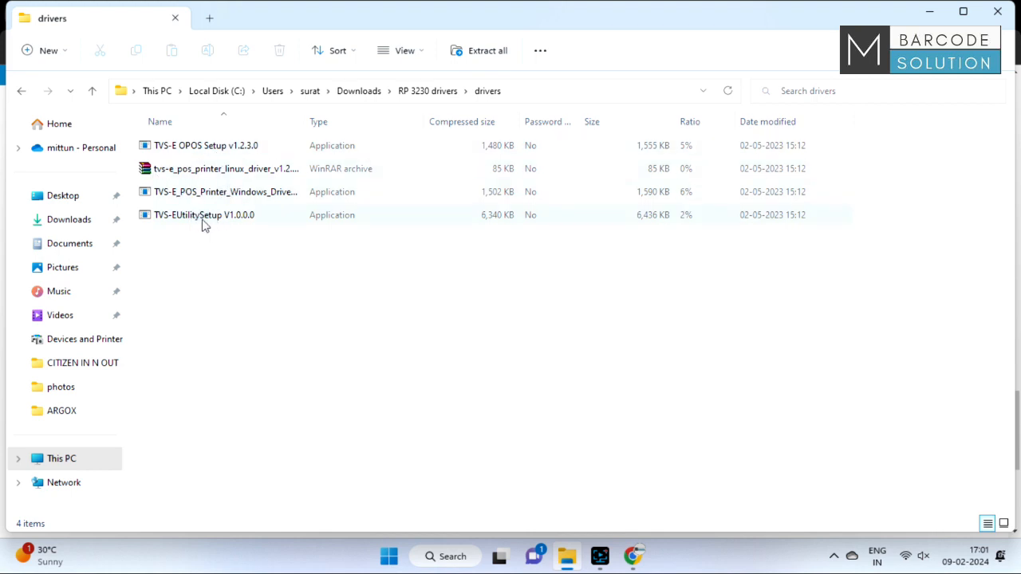
- Run the TVS-E POS Printer Windows driver setup directly from the archive, with English as the setup language
{"action": "left_click", "coordinate": [249, 202]}
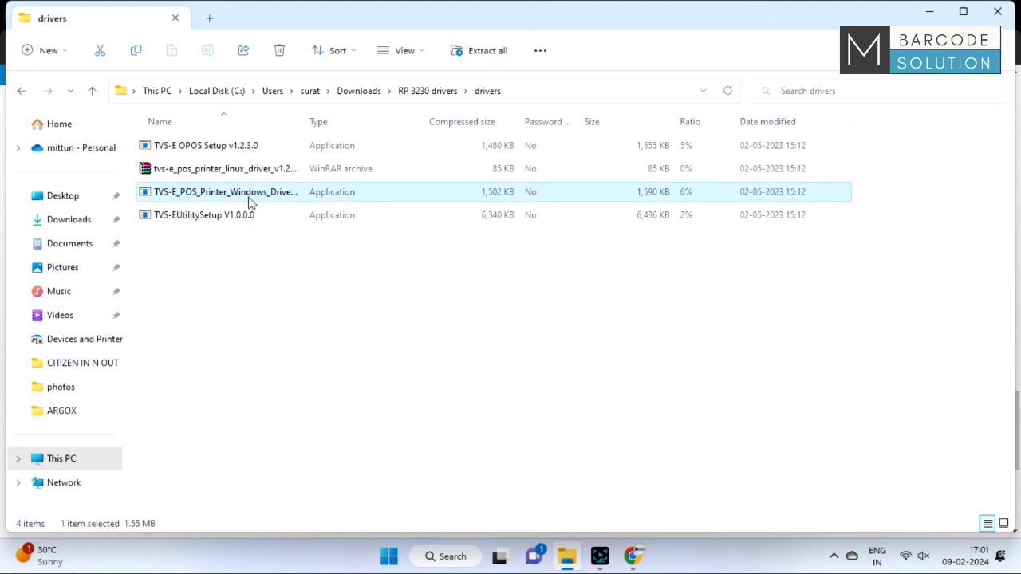
{"action": "right_click", "coordinate": [250, 202]}
{"action": "left_click", "coordinate": [279, 209]}
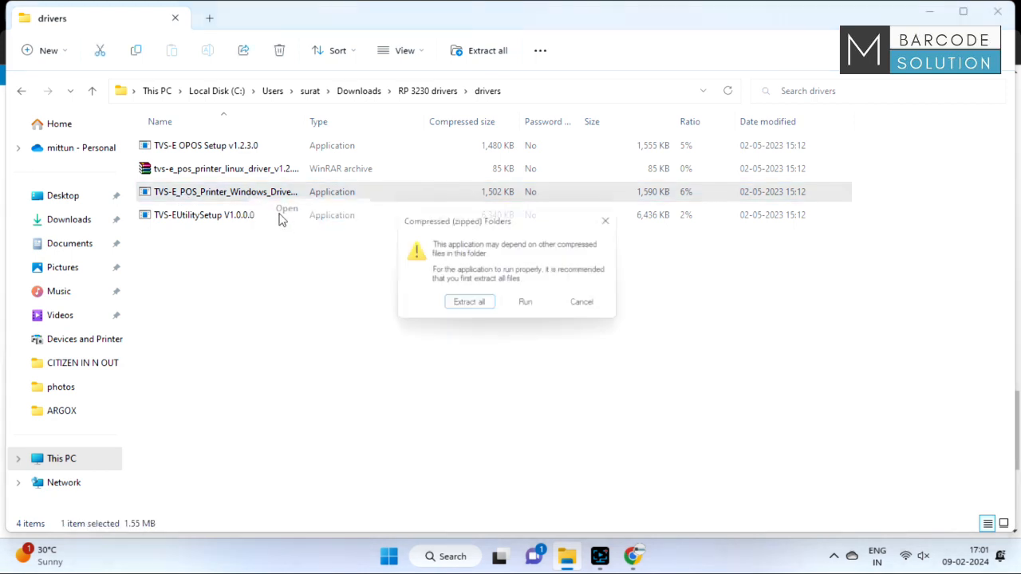
{"action": "left_click", "coordinate": [530, 317]}
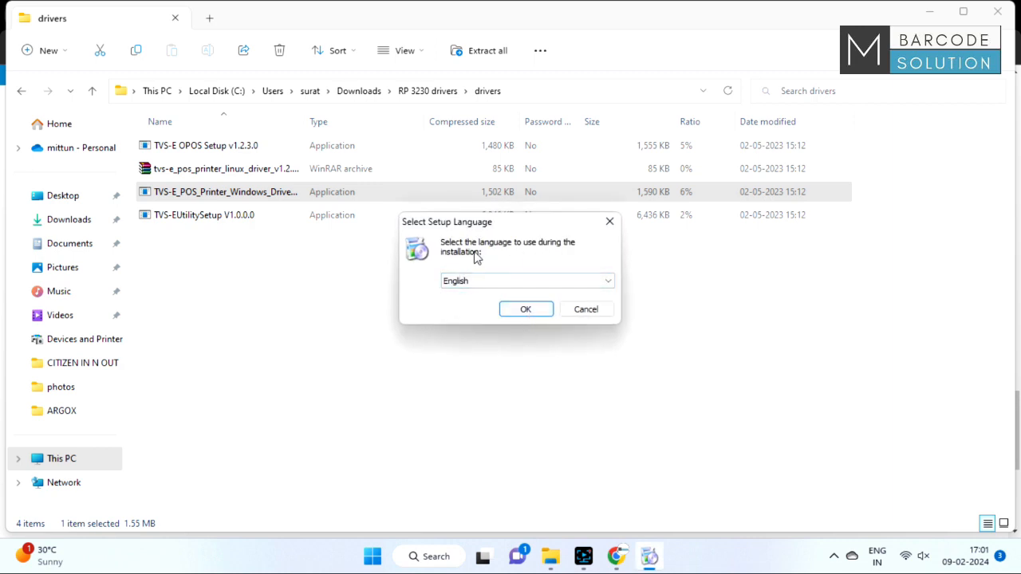
{"action": "left_click", "coordinate": [525, 313]}
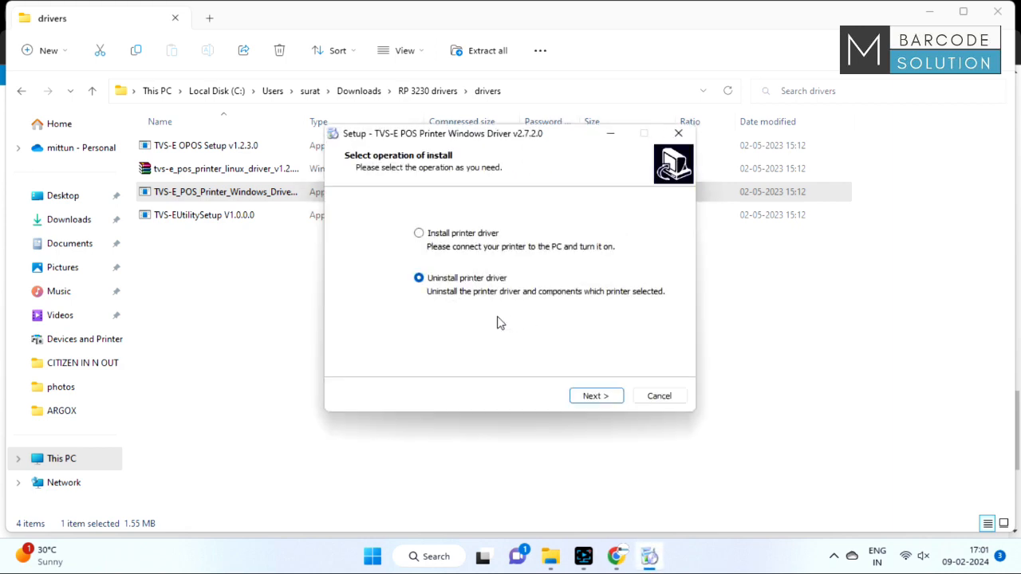
- Install the printer driver for model TVS-E RP 3230 as default printer, finish the setup, and close the folder and browser windows
{"action": "left_click", "coordinate": [423, 235]}
{"action": "left_click", "coordinate": [595, 397]}
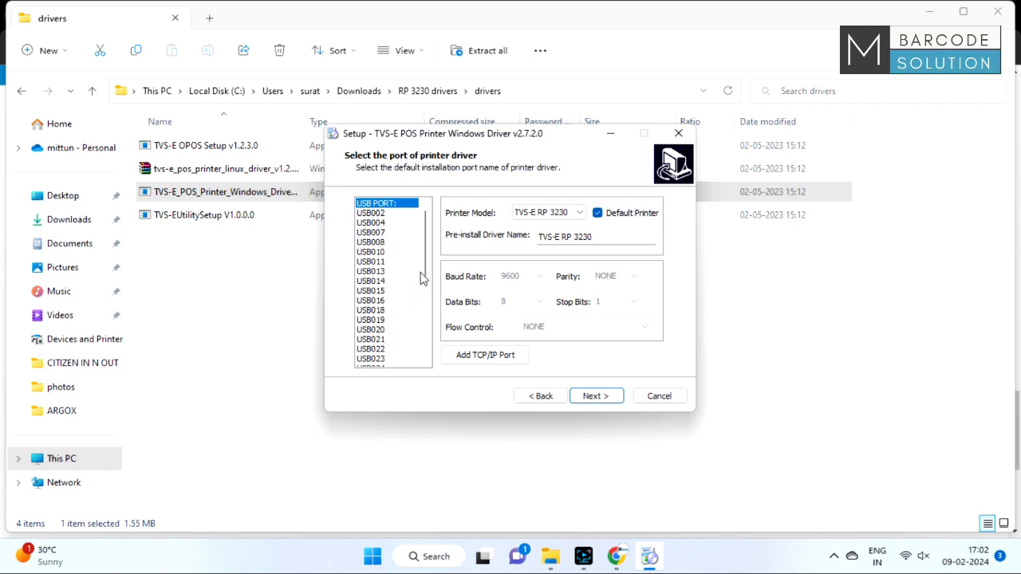
{"action": "left_click_drag", "start_coordinate": [424, 252], "coordinate": [428, 230]}
{"action": "left_click", "coordinate": [596, 397]}
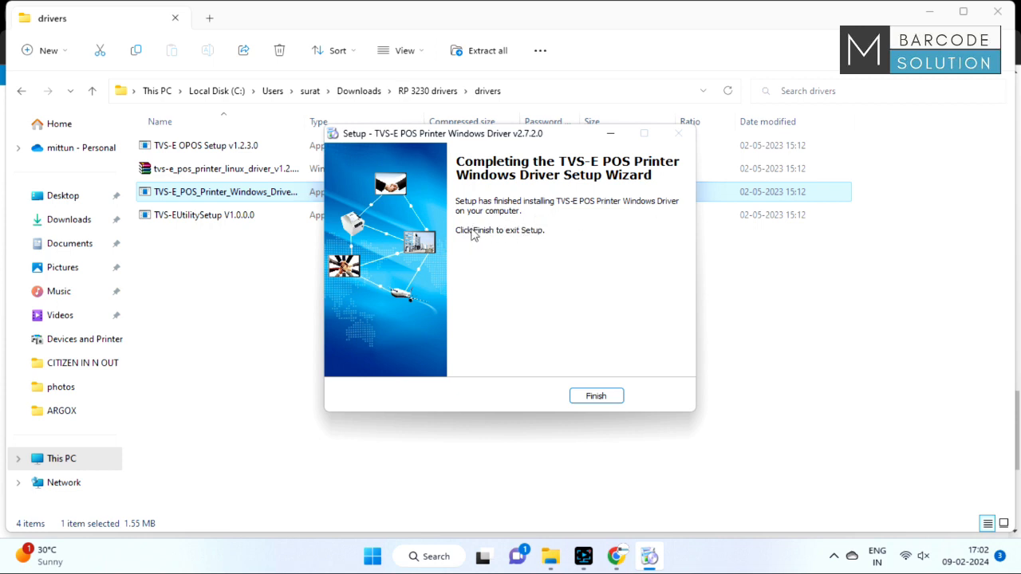
{"action": "left_click", "coordinate": [595, 398]}
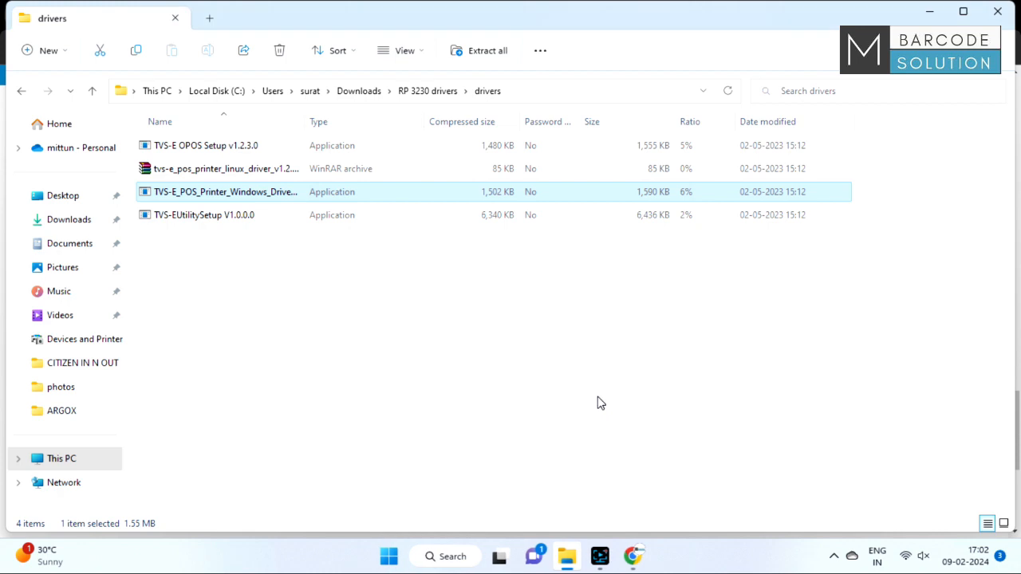
{"action": "left_click", "coordinate": [996, 14]}
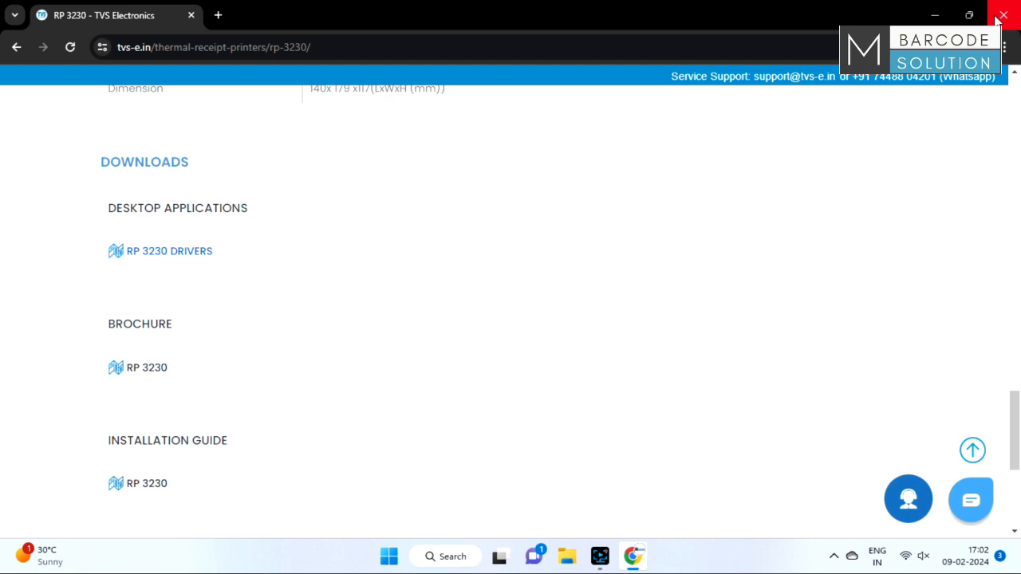
{"action": "left_click", "coordinate": [998, 14]}
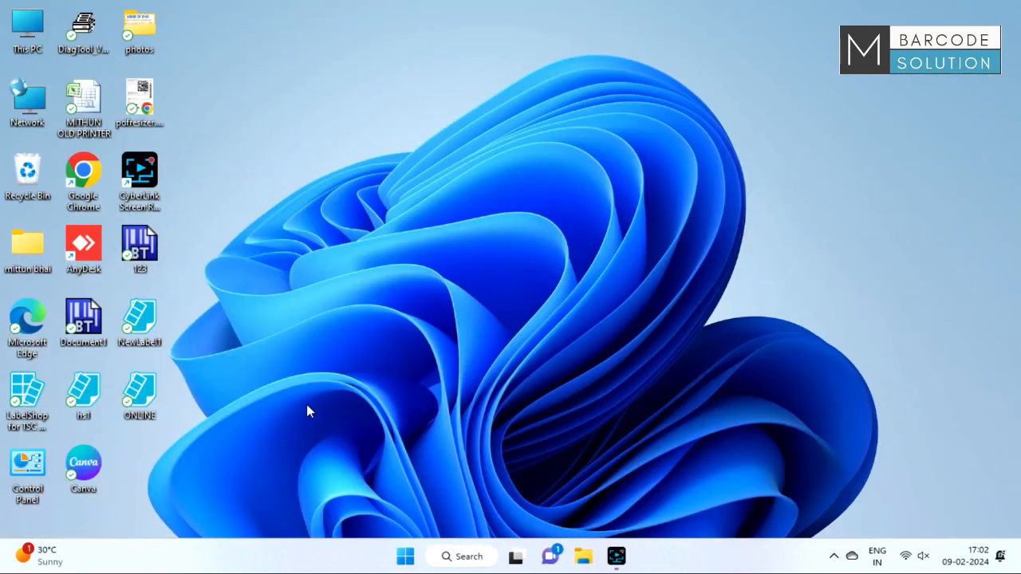
- Open the Printers & scanners settings, starting from Devices and Printers in Control Panel
{"action": "double_click", "coordinate": [36, 469]}
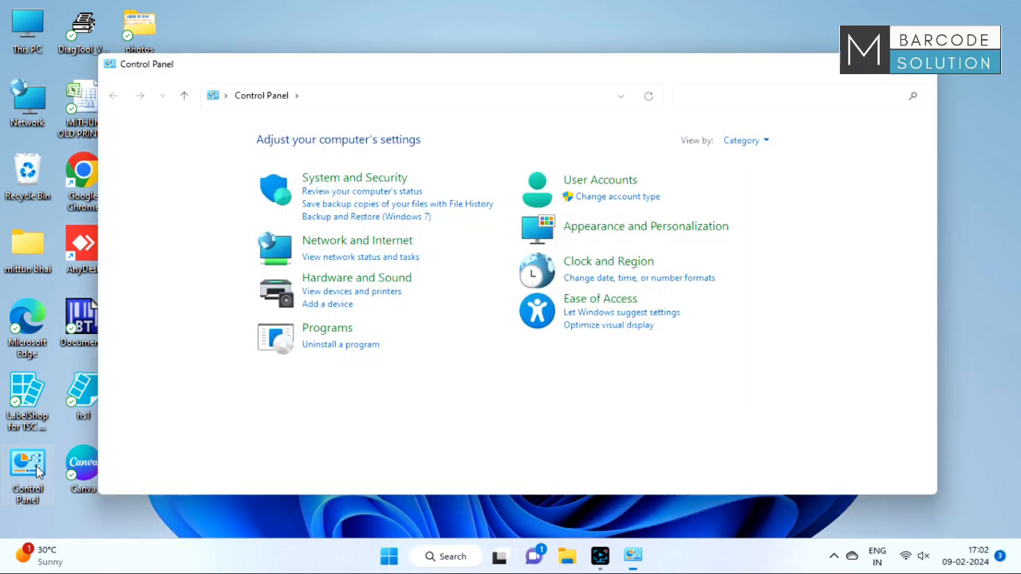
{"action": "left_click", "coordinate": [366, 293]}
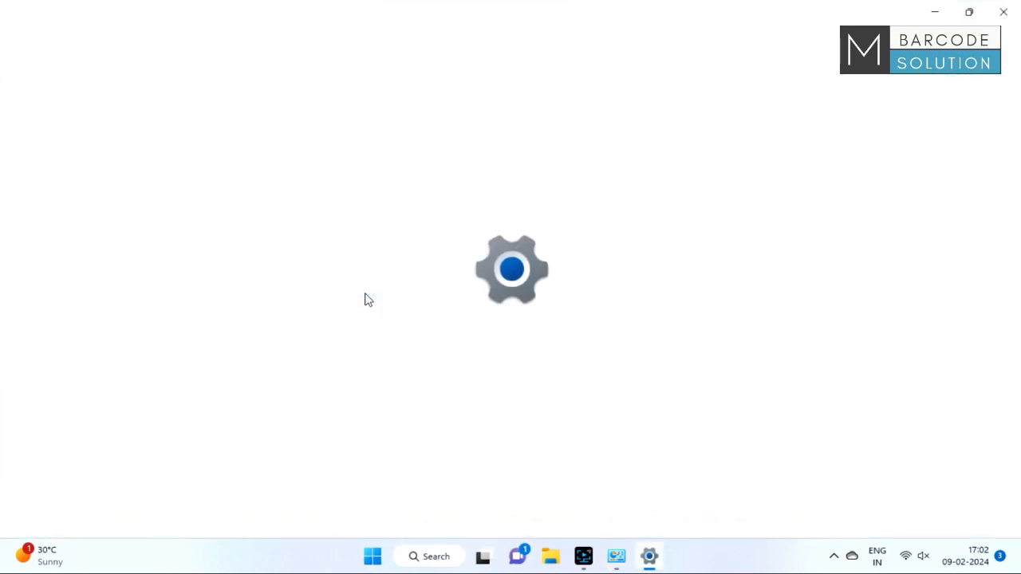
{"action": "scroll", "coordinate": [365, 394], "scroll_direction": "down", "scroll_amount": 1}
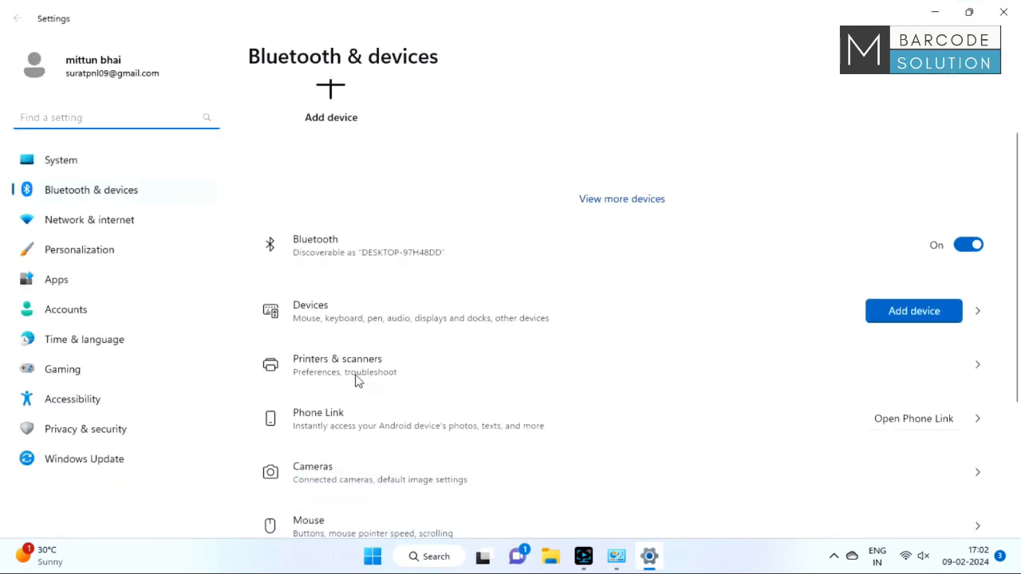
{"action": "left_click", "coordinate": [401, 367]}
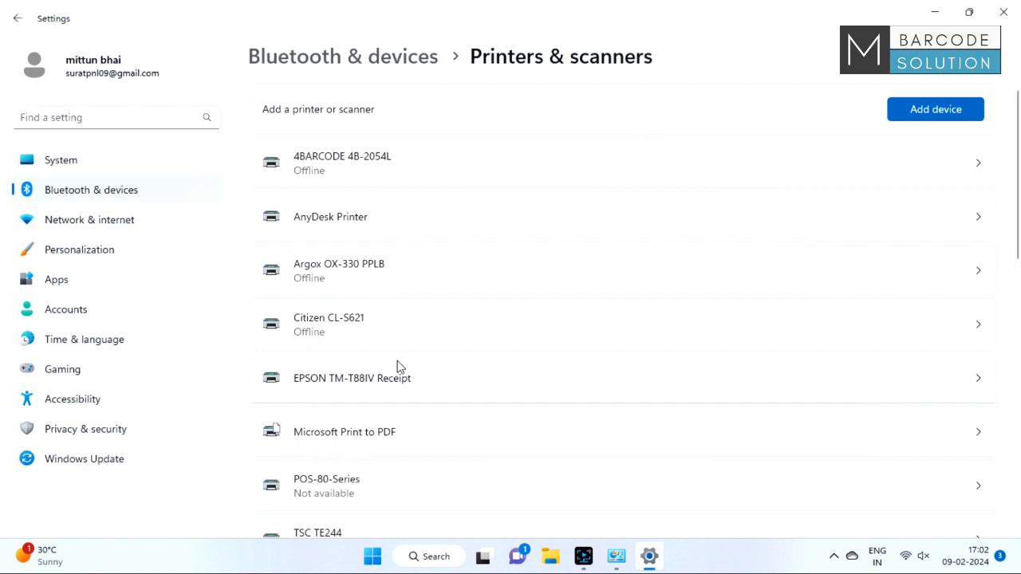
- Look through the installed printers for the TVS-E RP 3230 and start a scan for additional printers or scanners
{"action": "scroll", "coordinate": [399, 369], "scroll_direction": "down", "scroll_amount": 5}
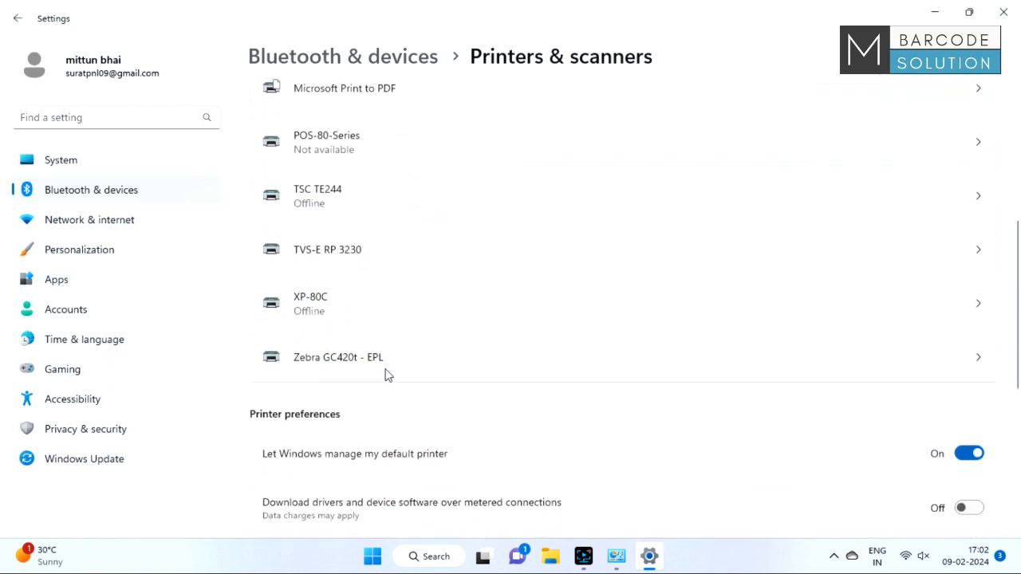
{"action": "scroll", "coordinate": [387, 375], "scroll_direction": "up", "scroll_amount": 5}
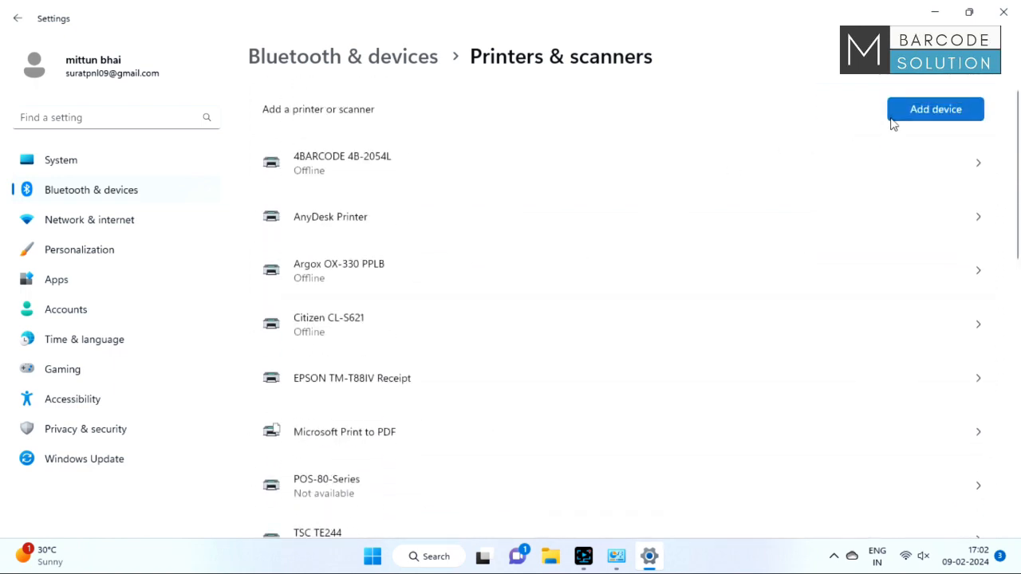
{"action": "left_click", "coordinate": [893, 120]}
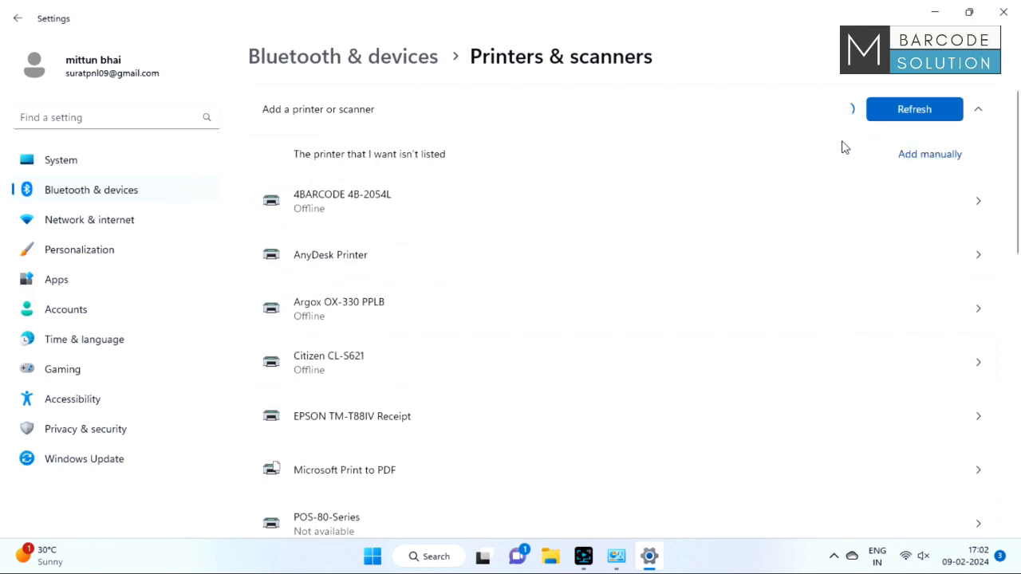
{"action": "scroll", "coordinate": [353, 390], "scroll_direction": "down", "scroll_amount": 3}
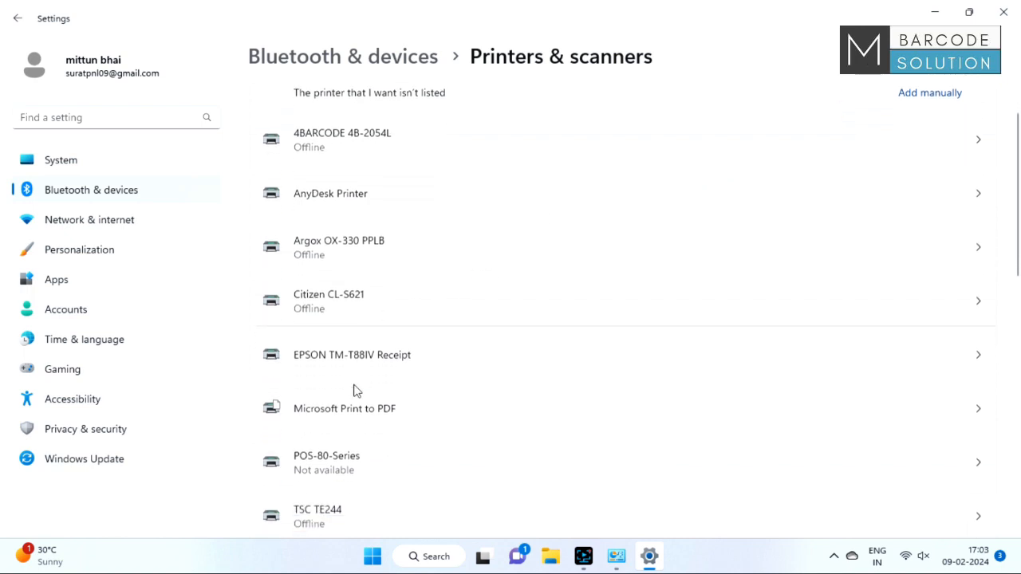
{"action": "scroll", "coordinate": [353, 390], "scroll_direction": "up", "scroll_amount": 3}
- Open the Devices and Printers window from the settings page of the 4BARCODE 4B-2054L printer
{"action": "left_click", "coordinate": [390, 209]}
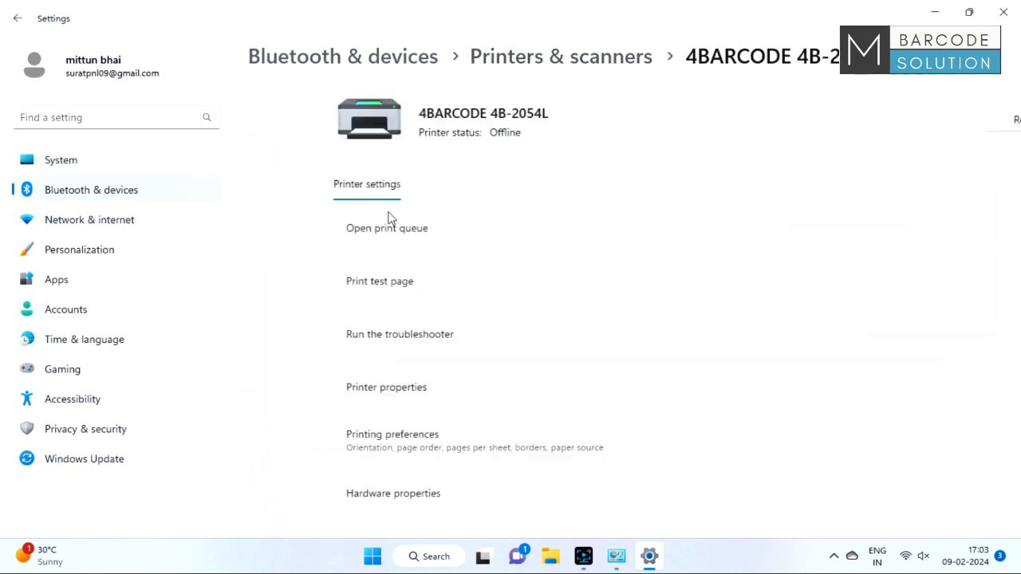
{"action": "scroll", "coordinate": [359, 359], "scroll_direction": "down", "scroll_amount": 2}
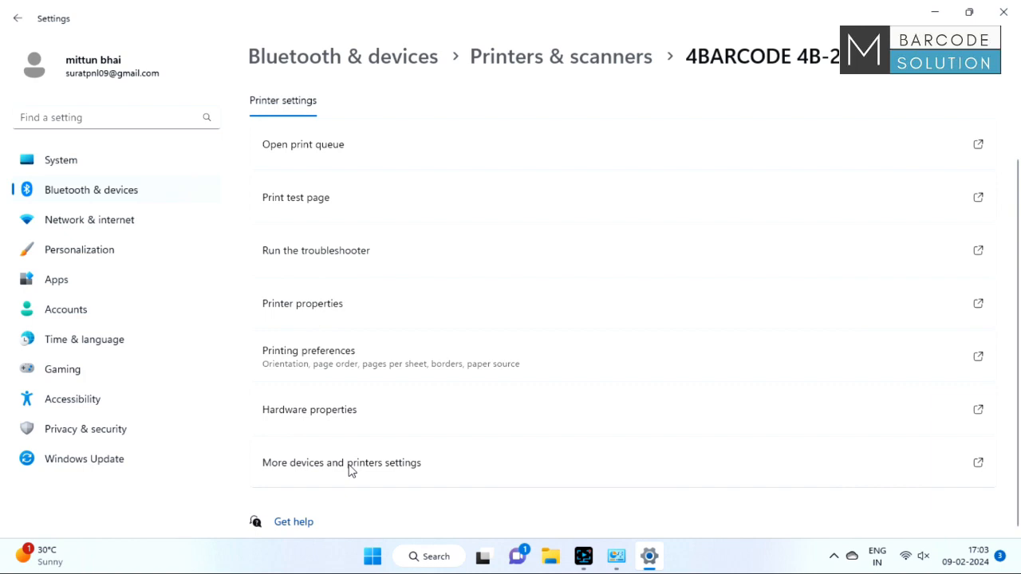
{"action": "left_click", "coordinate": [375, 464]}
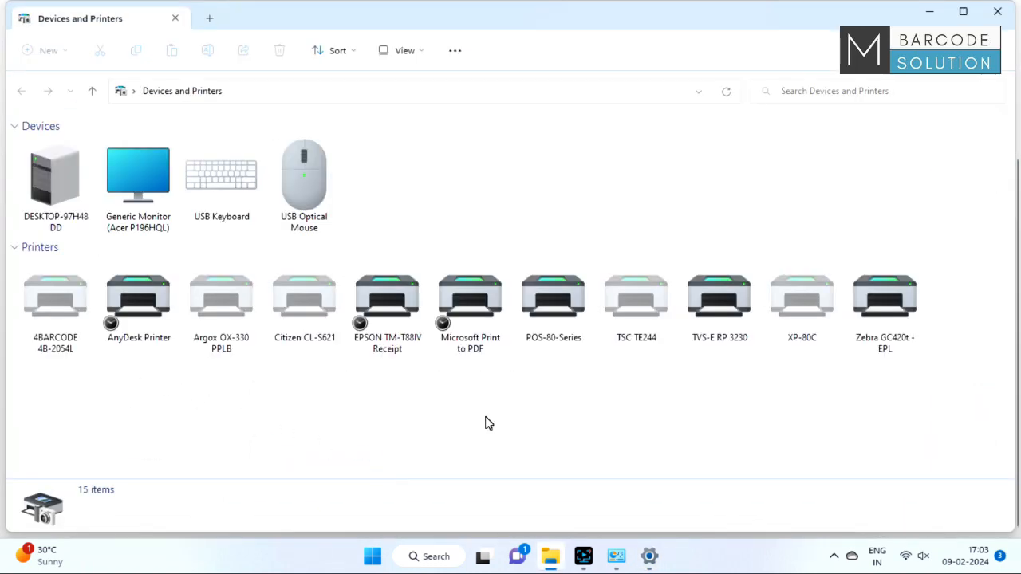
- Open the TVS-E RP 3230 printing preferences from its properties and confirm them with the paper Custom(72.0mm * 297.0mm)
{"action": "left_click", "coordinate": [755, 322]}
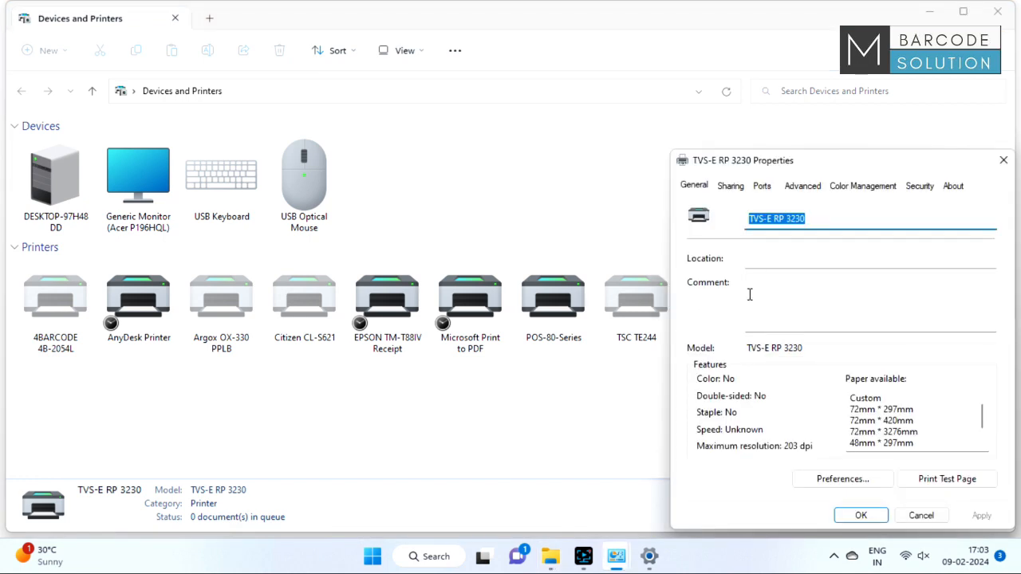
{"action": "left_click", "coordinate": [842, 479]}
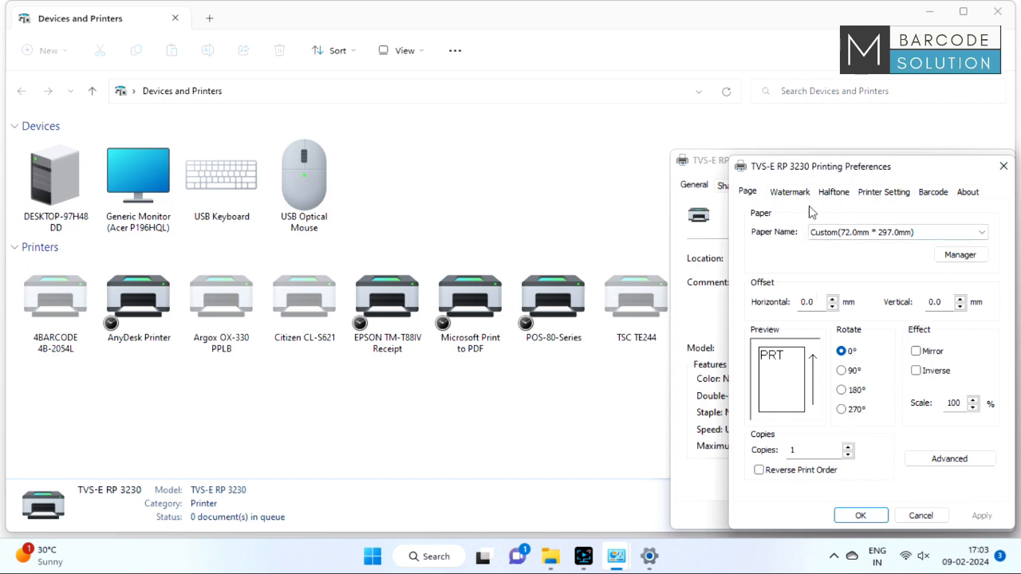
{"action": "left_click", "coordinate": [862, 233]}
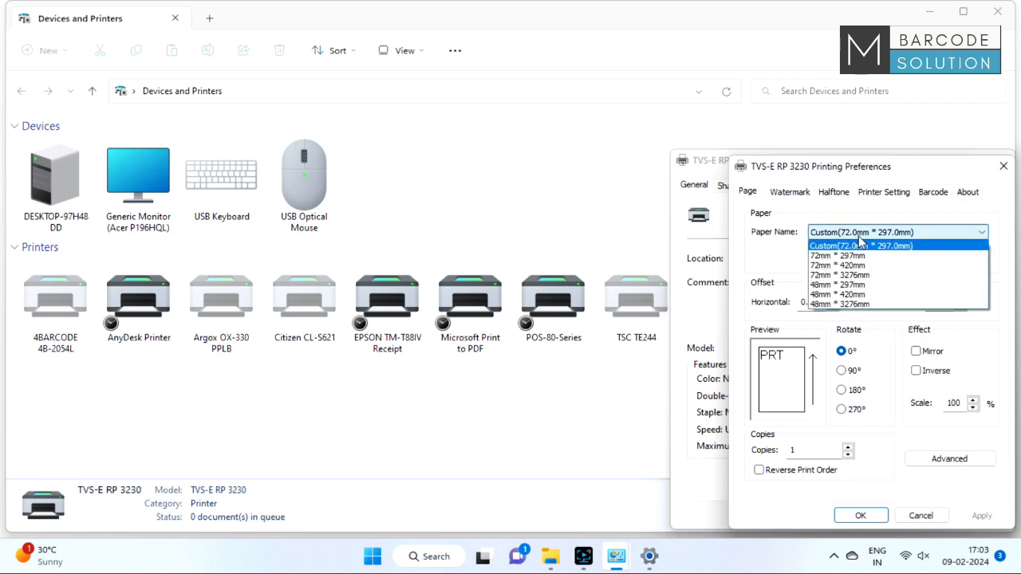
{"action": "left_click", "coordinate": [861, 241]}
{"action": "left_click", "coordinate": [862, 233]}
{"action": "left_click", "coordinate": [862, 241]}
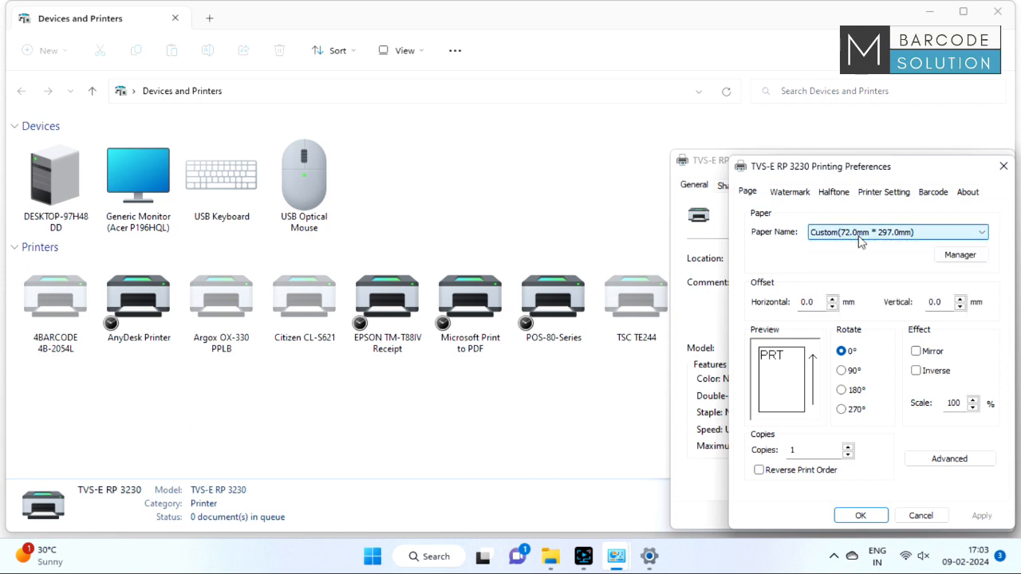
{"action": "left_click", "coordinate": [860, 515]}
- Print a test page on the TVS-E RP 3230, dismiss the notices, and close the printer properties
{"action": "left_click", "coordinate": [945, 481]}
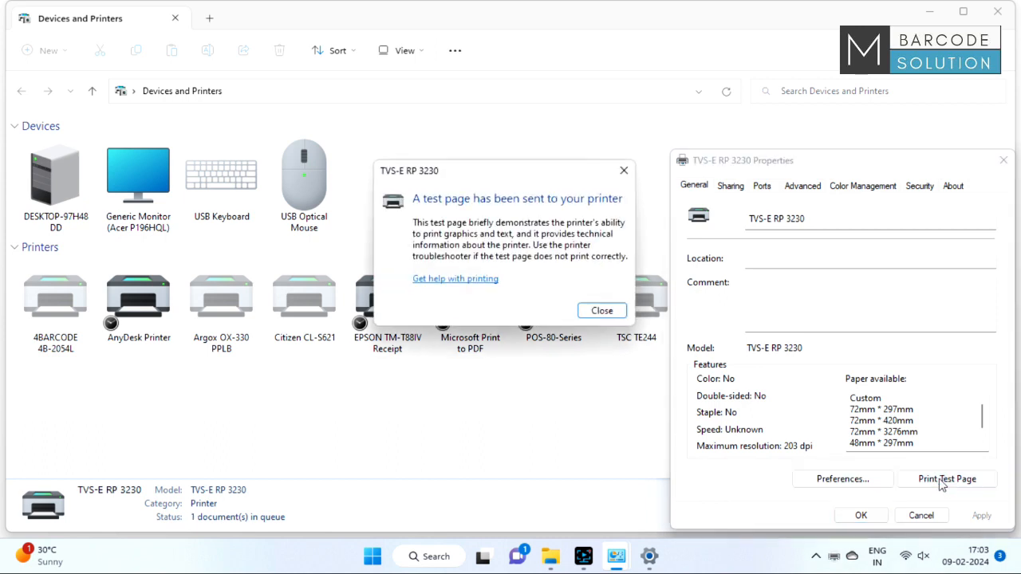
{"action": "left_click", "coordinate": [599, 312]}
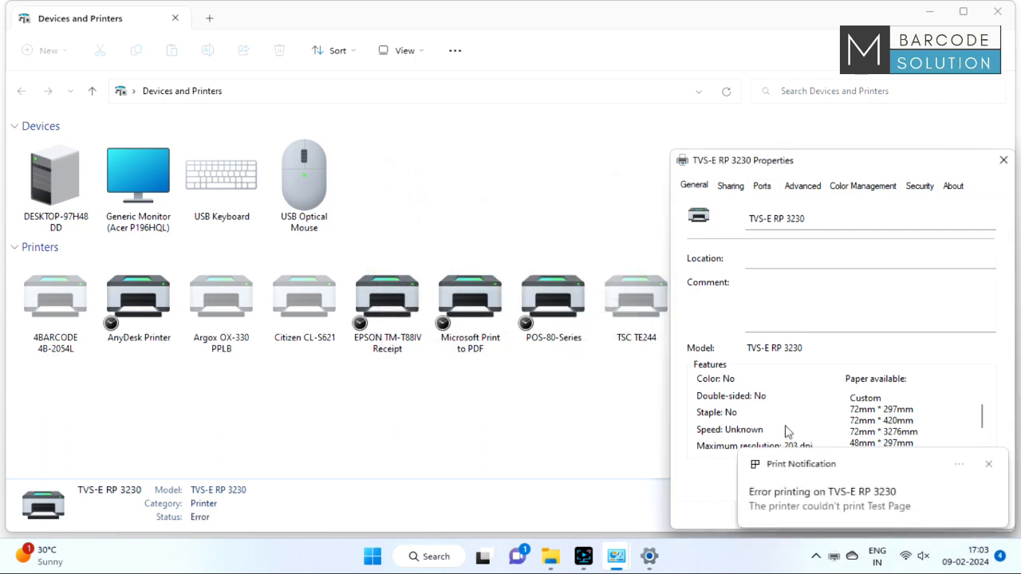
{"action": "left_click", "coordinate": [987, 465]}
{"action": "left_click", "coordinate": [861, 515]}
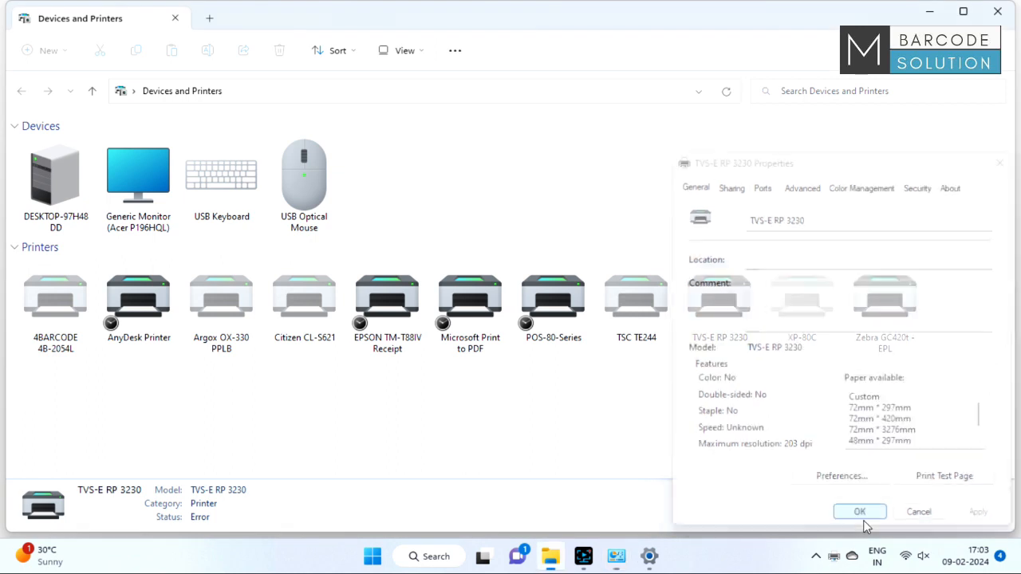
- Close the Devices and Printers, Settings and Control Panel windows and refresh the desktop
{"action": "mouse_move", "coordinate": [586, 564]}
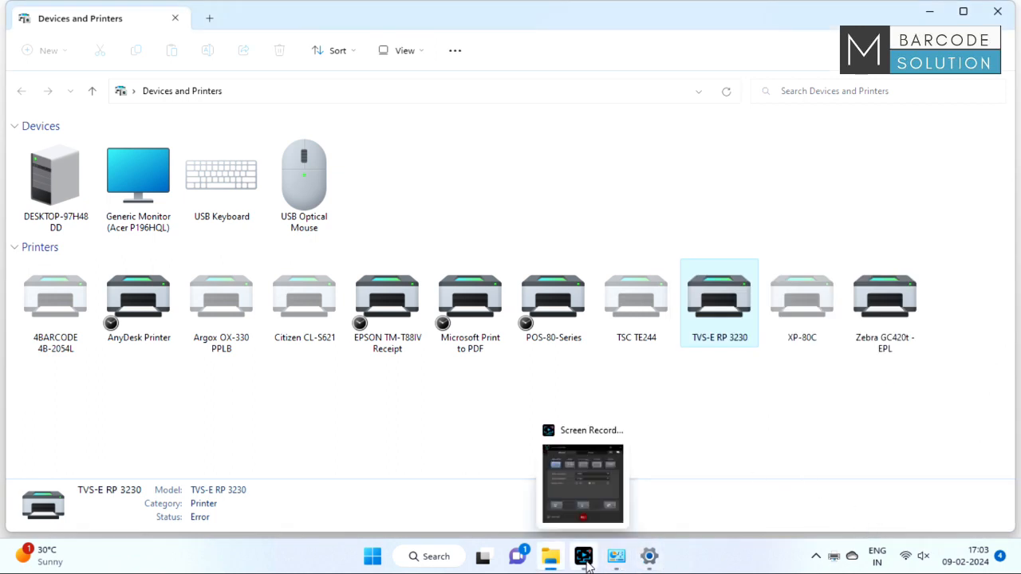
{"action": "left_click", "coordinate": [996, 11]}
{"action": "left_click", "coordinate": [997, 8]}
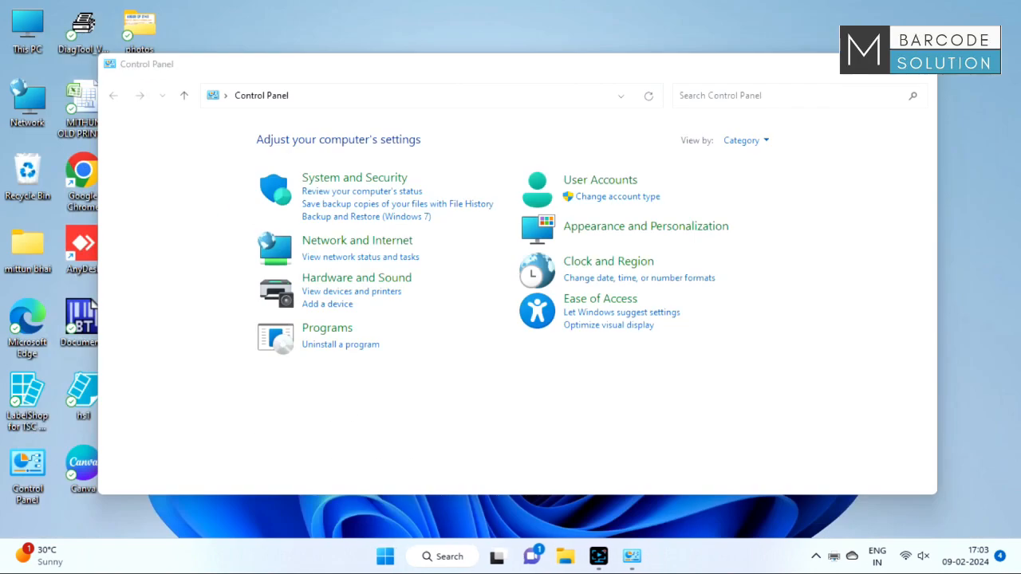
{"action": "left_click", "coordinate": [926, 65]}
{"action": "right_click", "coordinate": [592, 131]}
{"action": "left_click", "coordinate": [628, 198]}
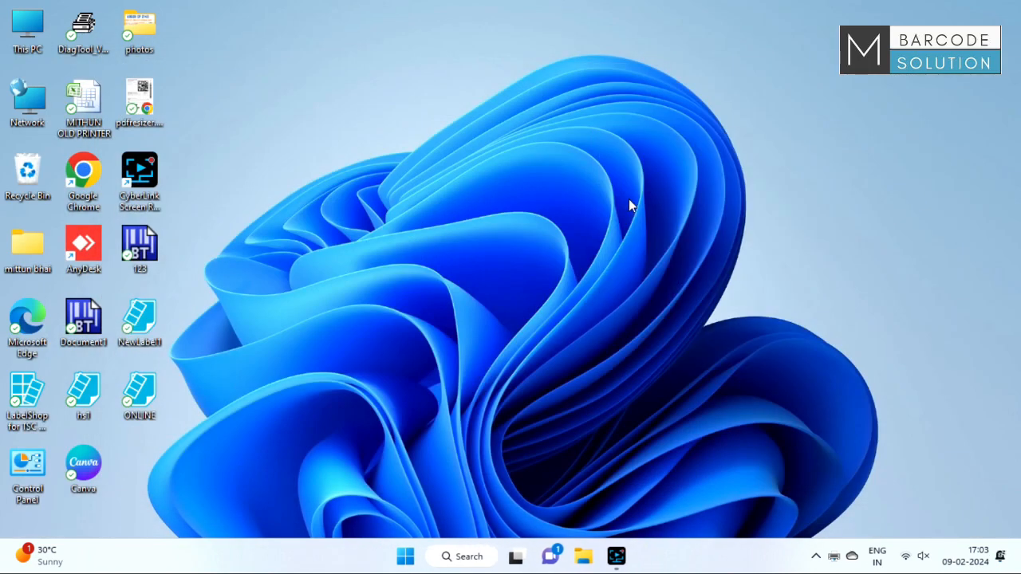
- Open YouTube in Google Chrome with the All Barcode Solution profile and go to the account's own channel page
{"action": "double_click", "coordinate": [85, 176]}
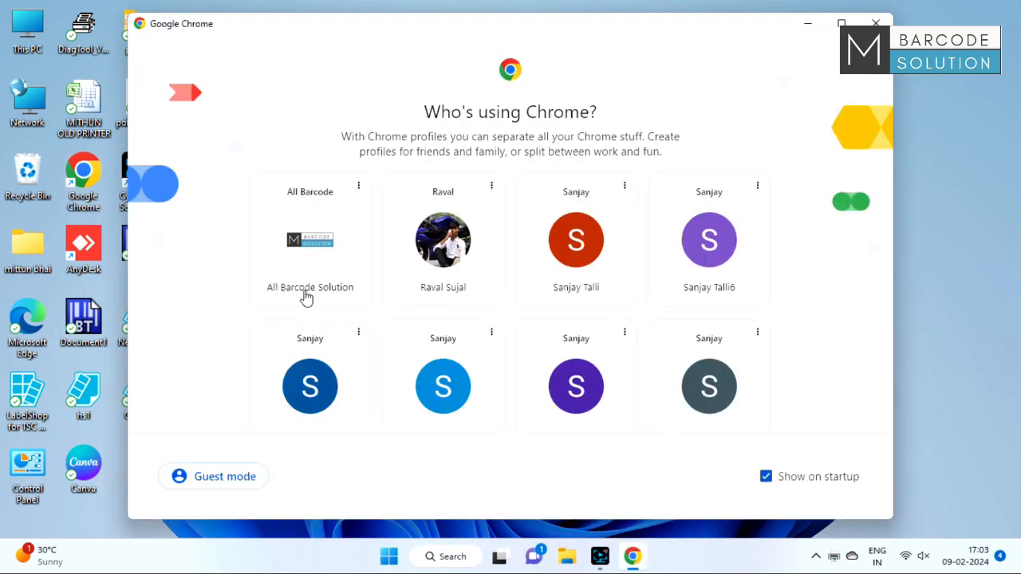
{"action": "left_click", "coordinate": [318, 265]}
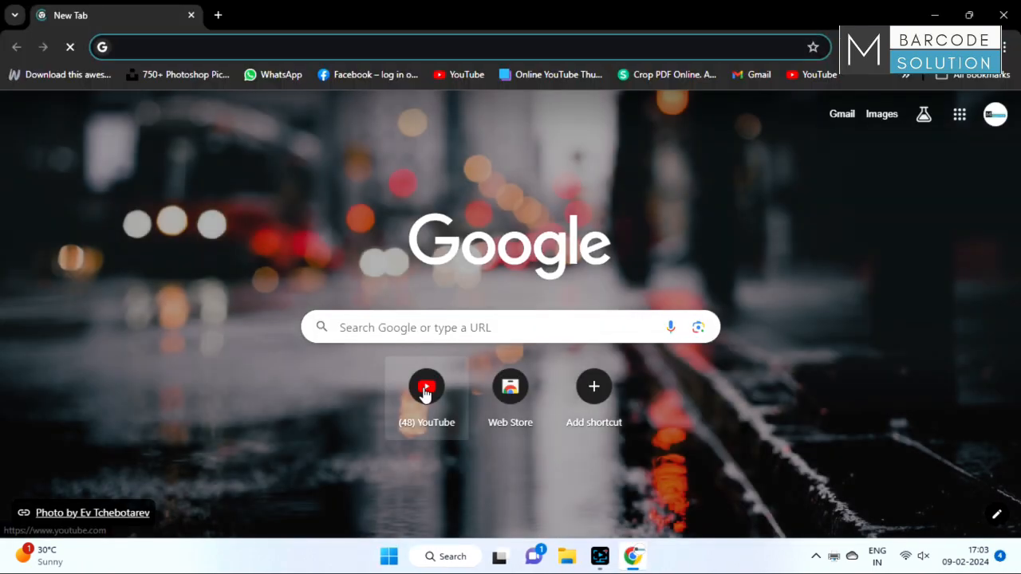
{"action": "left_click", "coordinate": [423, 387]}
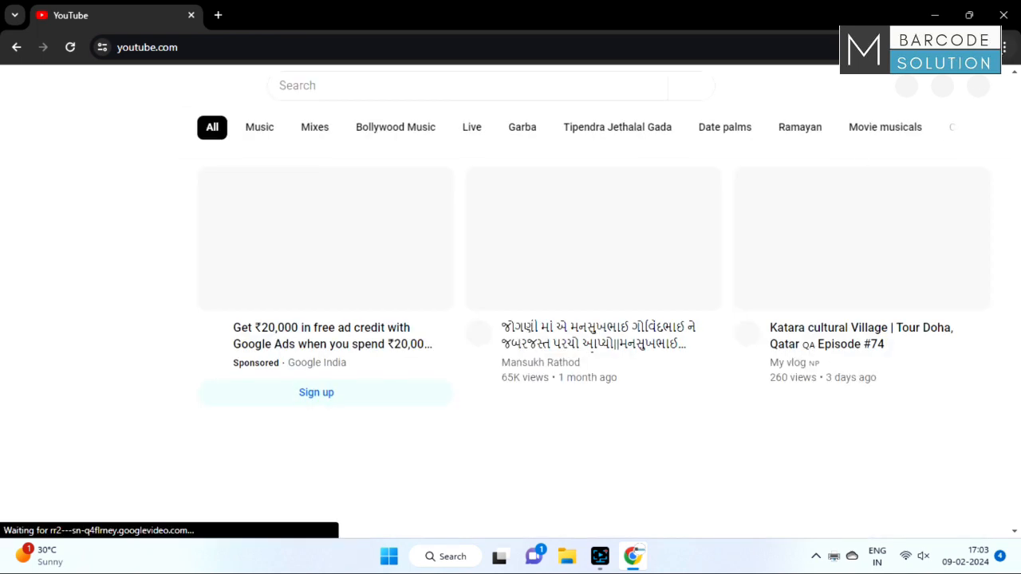
{"action": "left_click", "coordinate": [981, 47]}
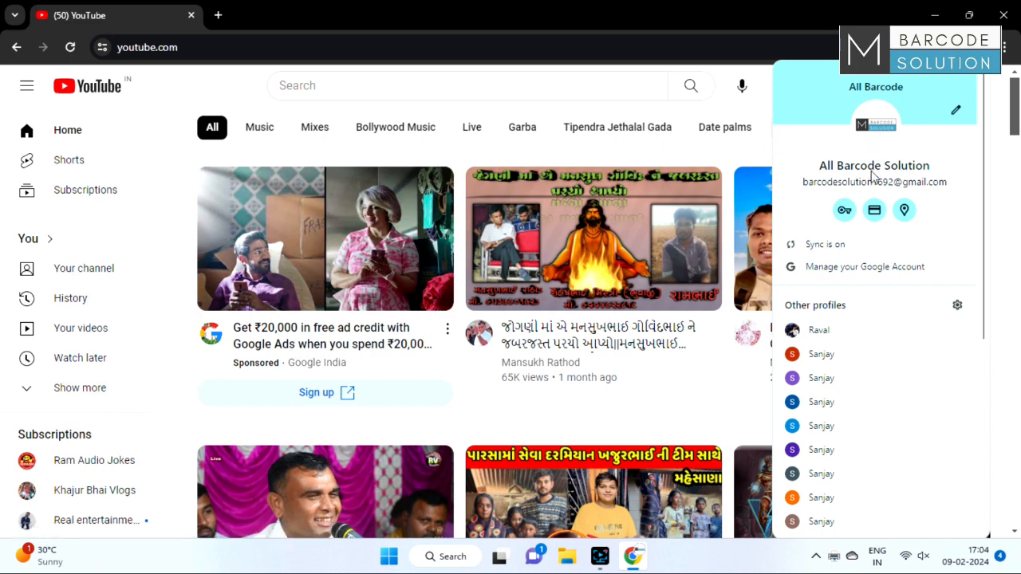
{"action": "left_click", "coordinate": [692, 399]}
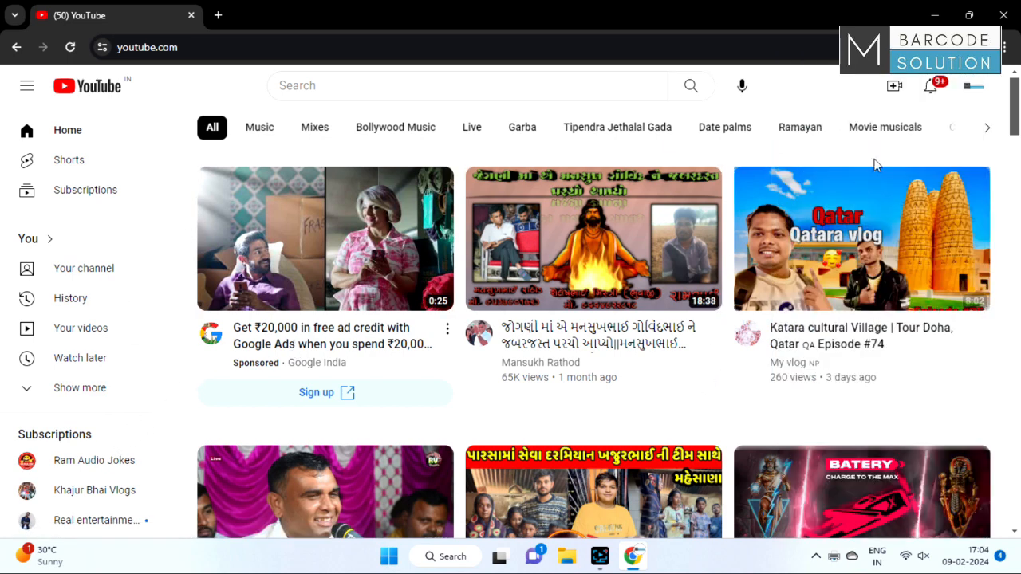
{"action": "left_click", "coordinate": [965, 89]}
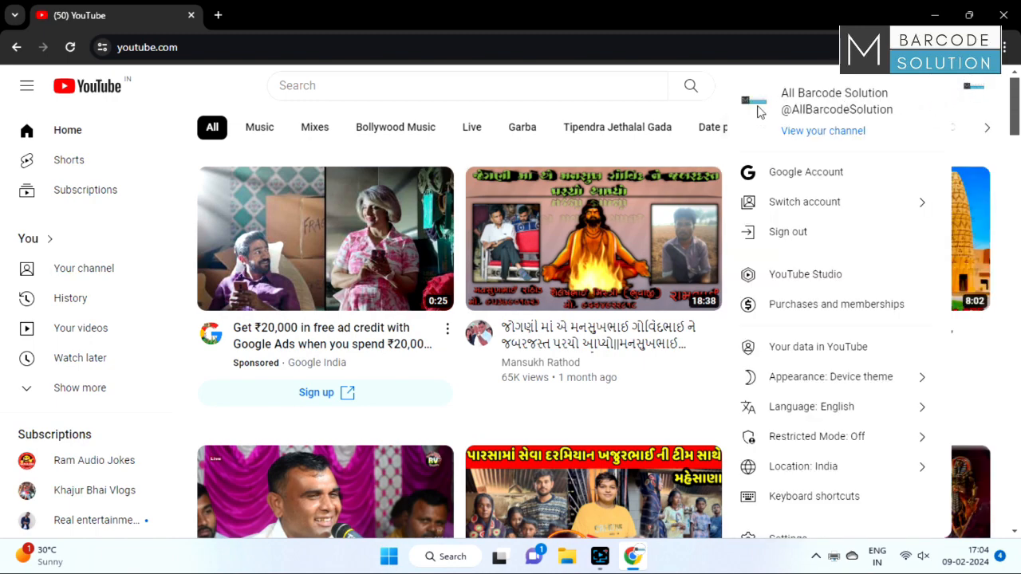
{"action": "left_click", "coordinate": [826, 133]}
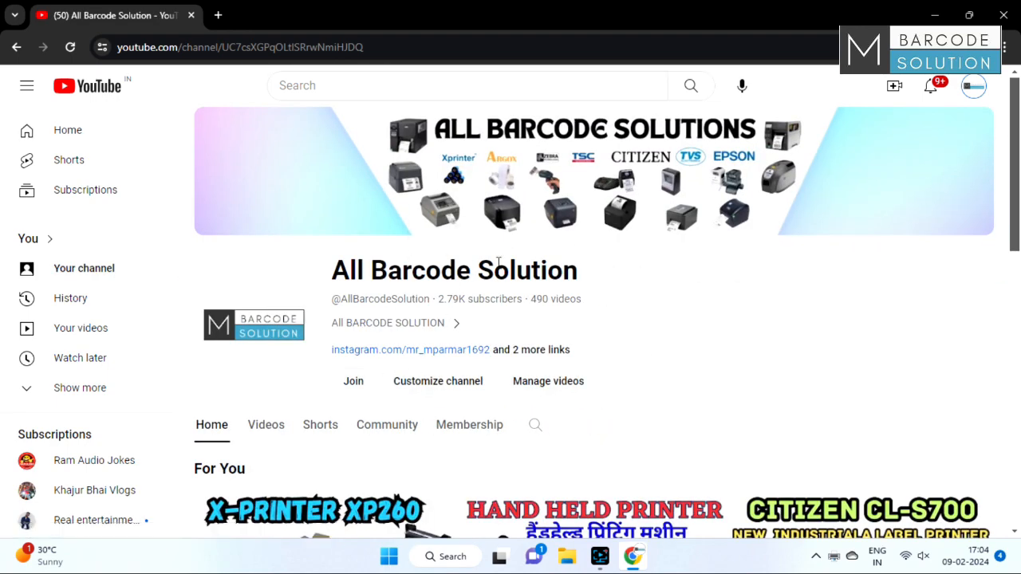
- Browse the latest videos of the All Barcode Solution channel and return to the channel header
{"action": "scroll", "coordinate": [445, 315], "scroll_direction": "down", "scroll_amount": 3}
{"action": "left_click", "coordinate": [267, 207]}
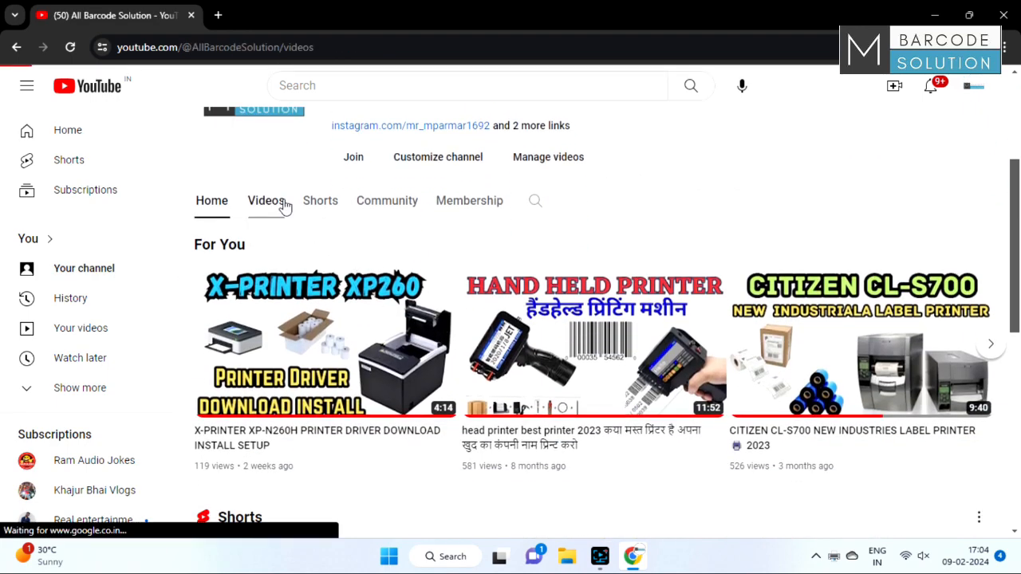
{"action": "scroll", "coordinate": [471, 260], "scroll_direction": "down", "scroll_amount": 5}
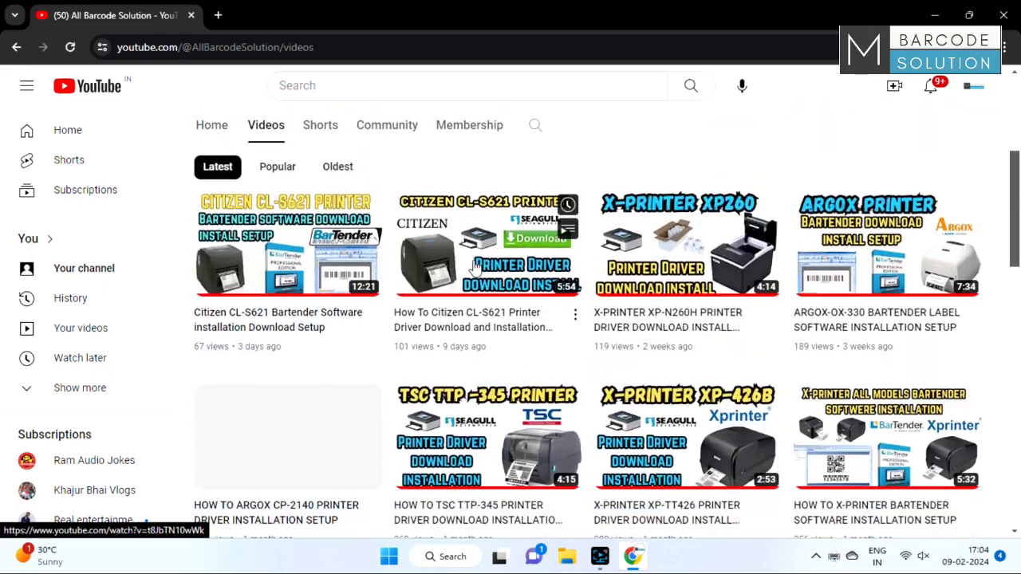
{"action": "scroll", "coordinate": [560, 411], "scroll_direction": "down", "scroll_amount": 6}
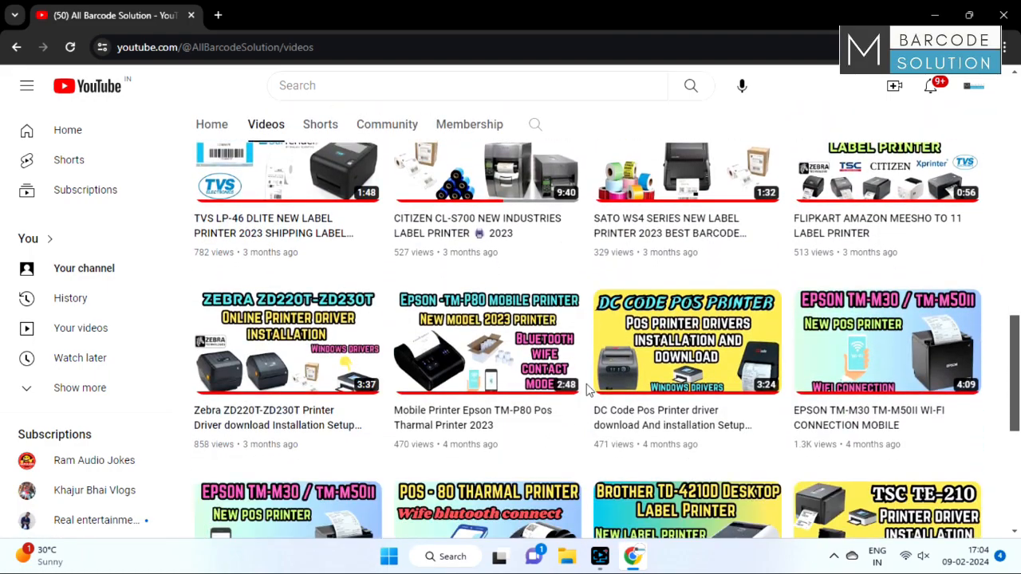
{"action": "scroll", "coordinate": [579, 407], "scroll_direction": "up", "scroll_amount": 8}
{"action": "scroll", "coordinate": [510, 390], "scroll_direction": "up", "scroll_amount": 3}
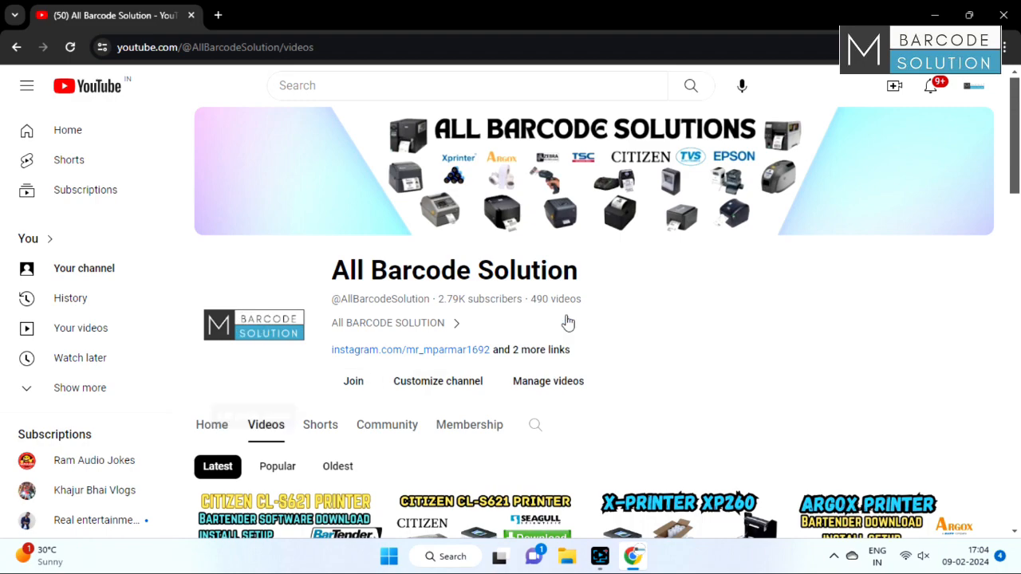
- Close the browser window and refresh the desktop
{"action": "left_click", "coordinate": [1004, 26]}
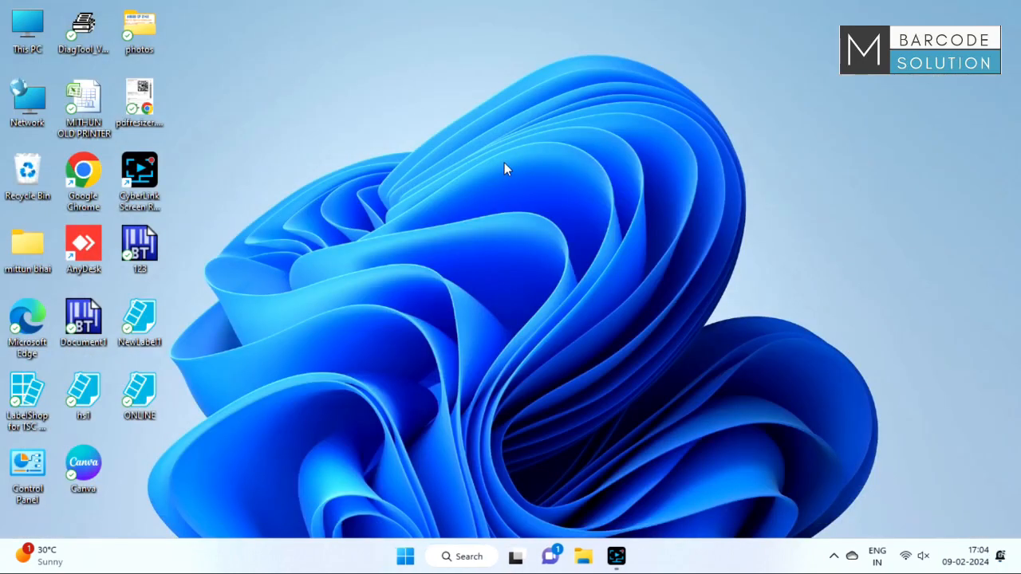
{"action": "right_click", "coordinate": [505, 163]}
{"action": "left_click", "coordinate": [542, 229]}
{"action": "right_click", "coordinate": [486, 224]}
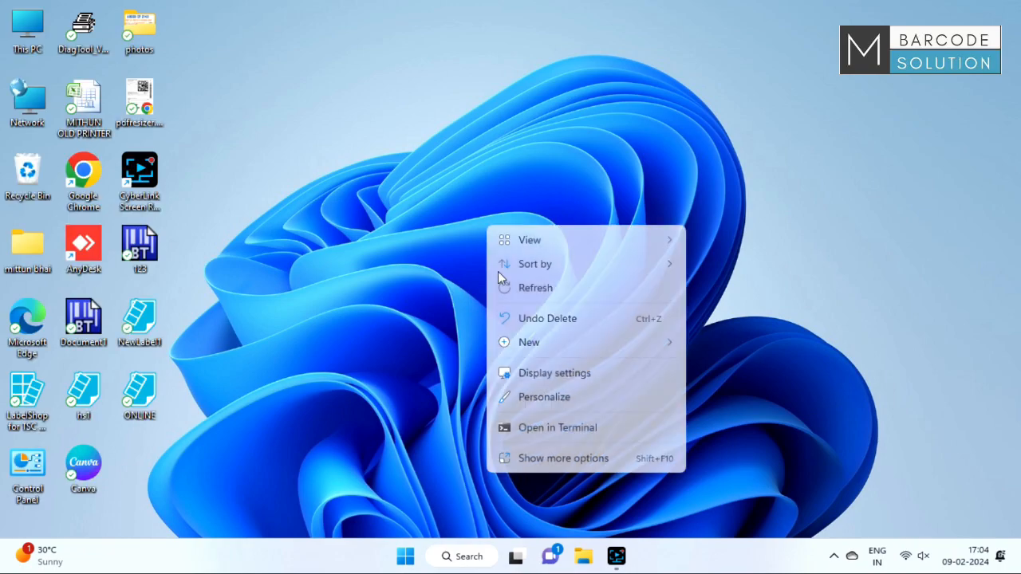